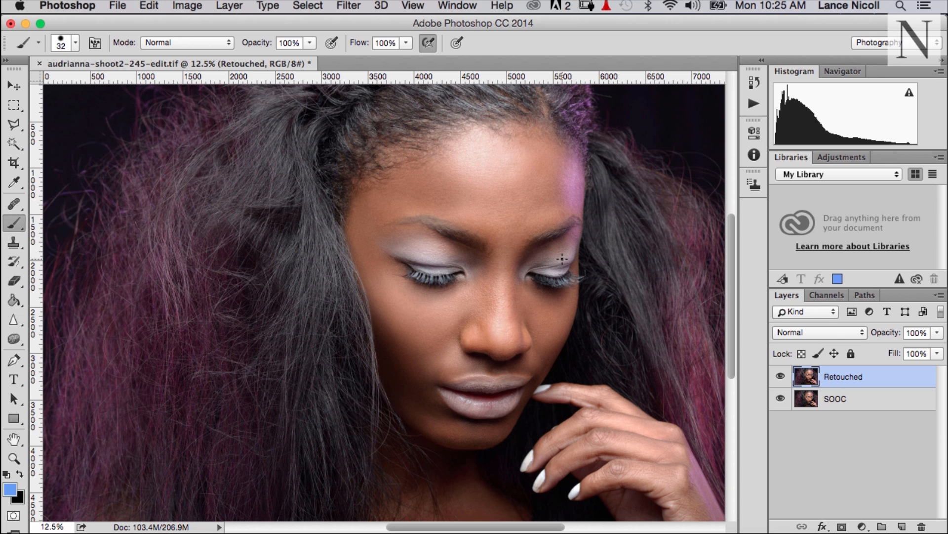
On a new layer above Retouched, circle the eyebrow and the hand with the blue brush and write retouching notes, labelling the eyebrow Burn.
key("super+minus")
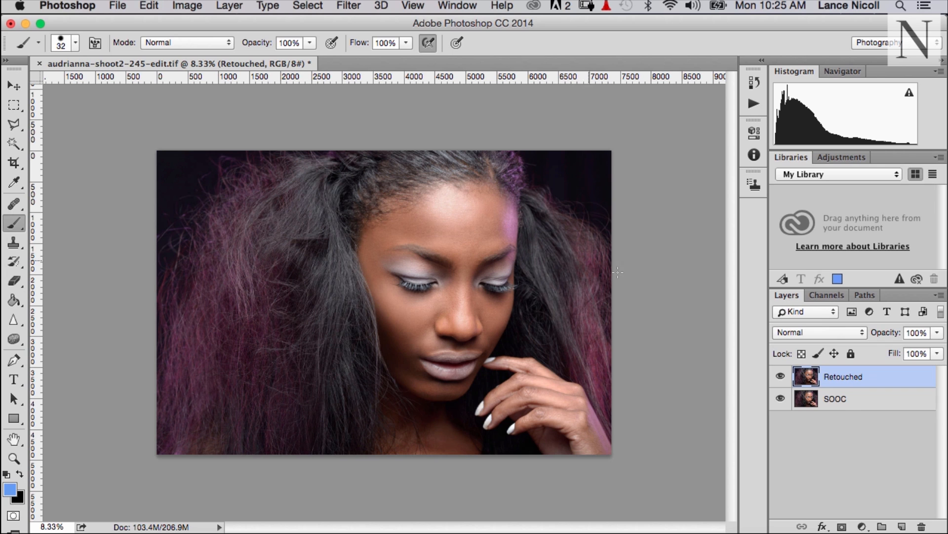
left_click(902, 526)
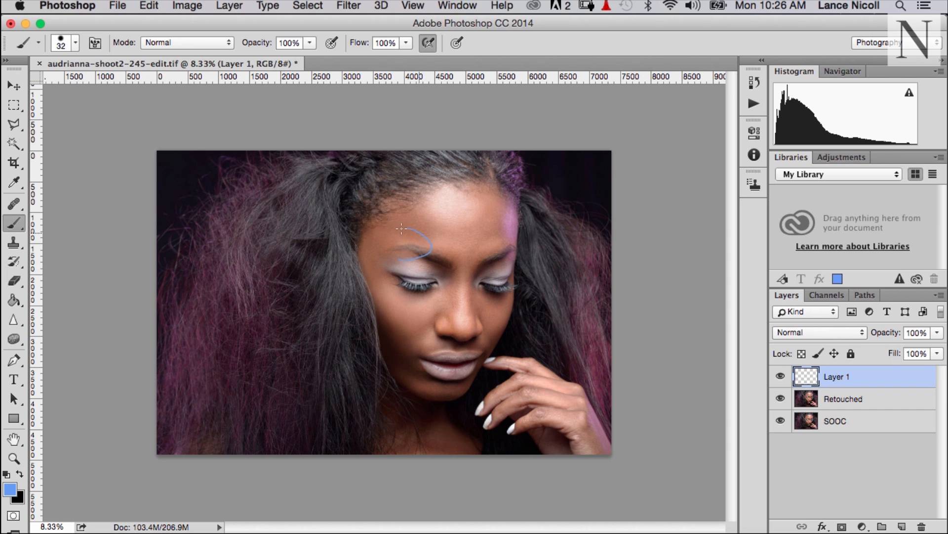
mouse_move(402, 228)
left_mouse_down()
mouse_move(399, 261)
mouse_move(456, 232)
mouse_move(462, 246)
left_mouse_up()
mouse_move(484, 364)
left_mouse_down()
mouse_move(521, 341)
mouse_move(576, 361)
mouse_move(609, 413)
mouse_move(590, 466)
mouse_move(534, 472)
mouse_move(492, 446)
mouse_move(470, 404)
mouse_move(494, 360)
mouse_move(569, 302)
mouse_move(600, 306)
left_mouse_up()
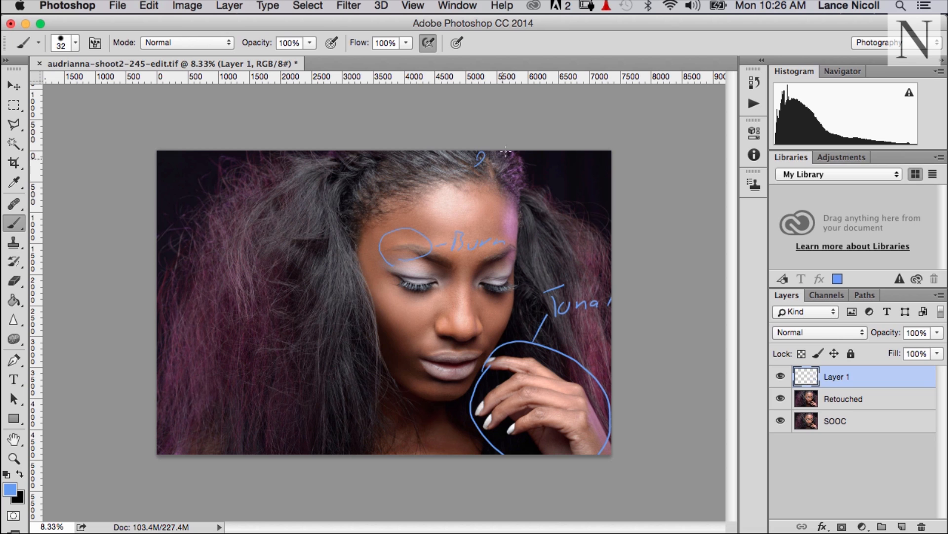
Circle small spots along the hairline and the area under the chin, labelling the chin Blend.
left_click_drag(506, 151, 503, 153)
left_click_drag(409, 168, 404, 178)
mouse_move(352, 202)
left_mouse_down()
mouse_move(346, 213)
mouse_move(373, 199)
left_mouse_up()
mouse_move(411, 397)
left_mouse_down()
mouse_move(458, 392)
mouse_move(463, 401)
mouse_move(443, 410)
mouse_move(417, 401)
left_mouse_up()
mouse_move(425, 411)
left_mouse_down()
mouse_move(389, 417)
mouse_move(390, 436)
mouse_move(445, 433)
mouse_move(456, 418)
left_mouse_up()
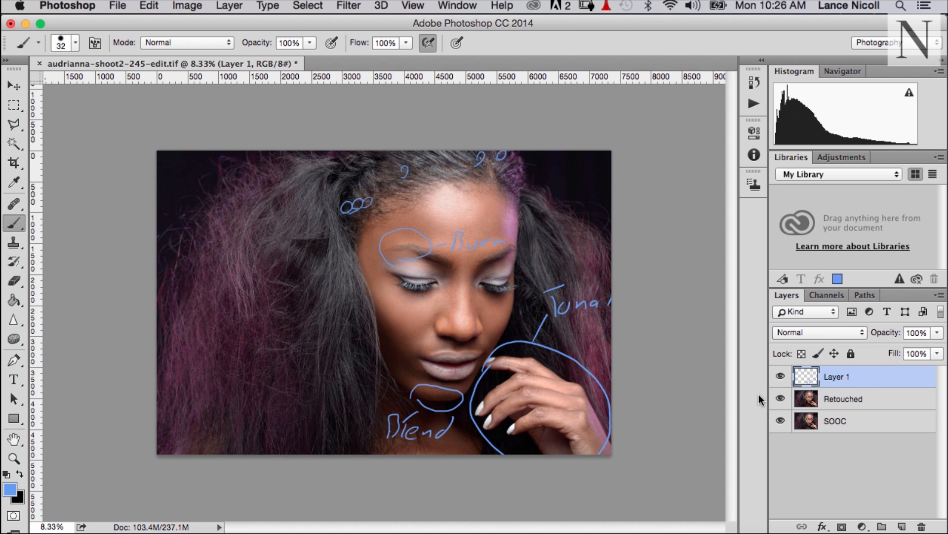
Add another blank layer above the annotation layer.
left_click(901, 526)
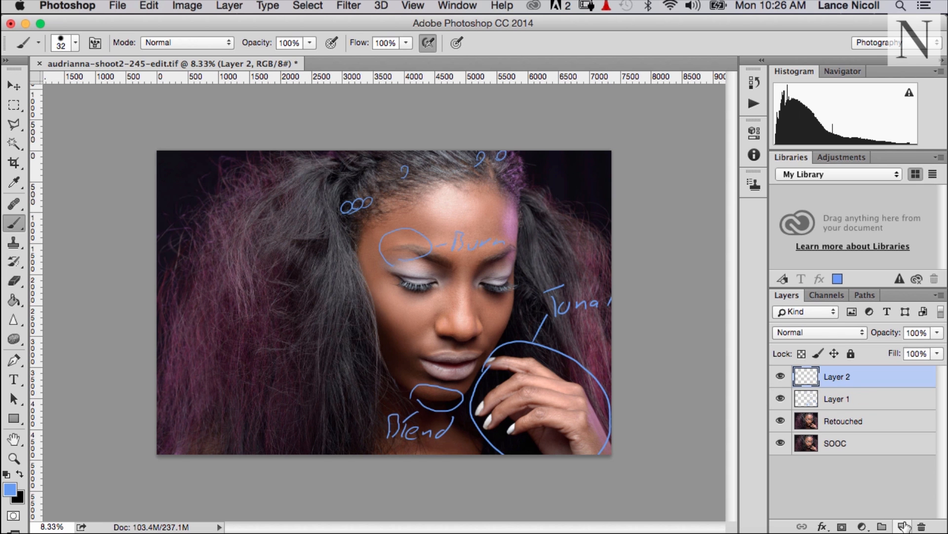
key("super+plus")
key("super+plus")
key("super+plus")
key("super+plus")
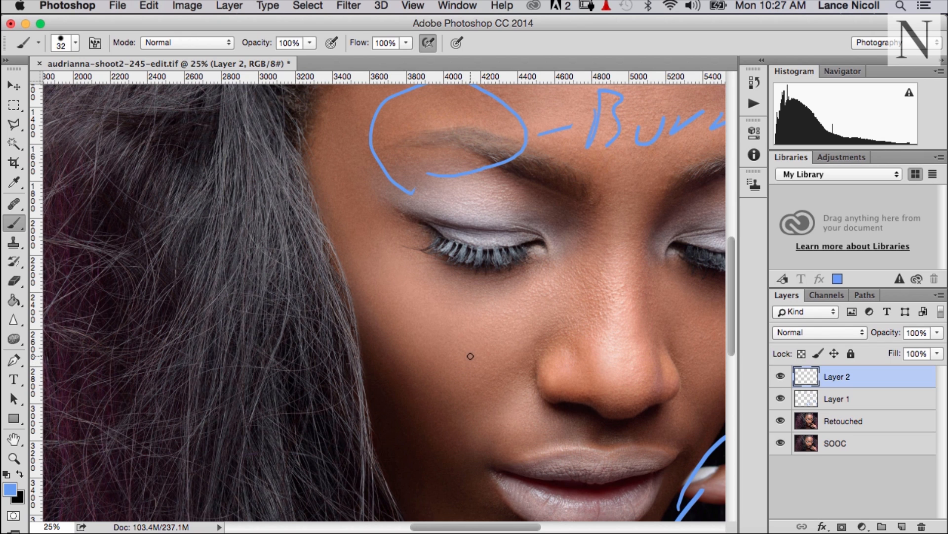
Hide and delete the annotation layer and the blank layer above it.
left_click(778, 381)
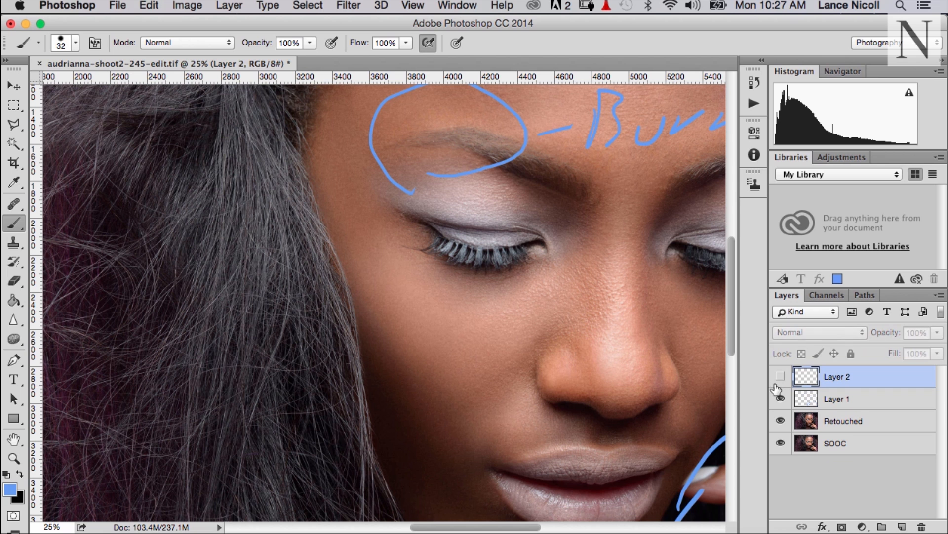
left_click(781, 398)
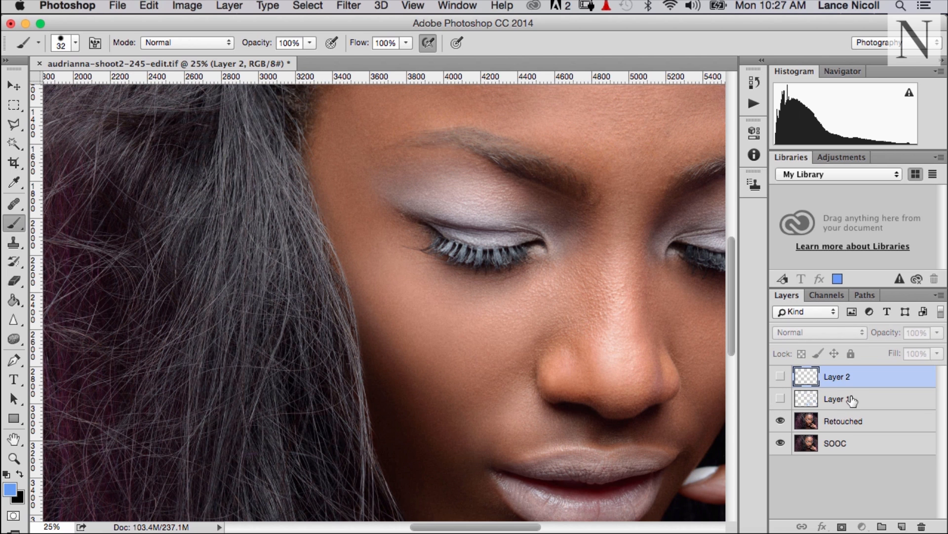
left_click(852, 399, "shift")
key("Delete")
Toggle the Retouched layer's visibility to compare the skin around the eye and cheek before and after retouching.
left_click(780, 376)
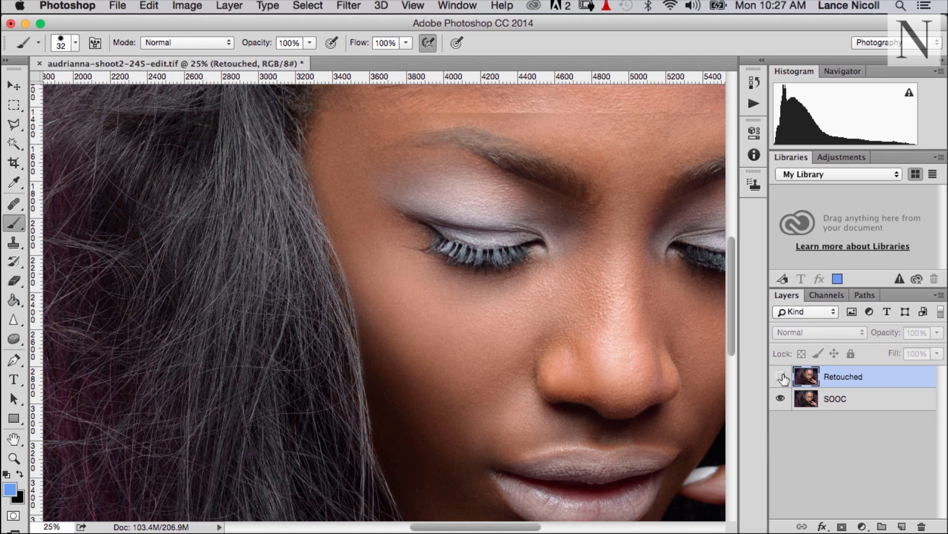
key("super+minus")
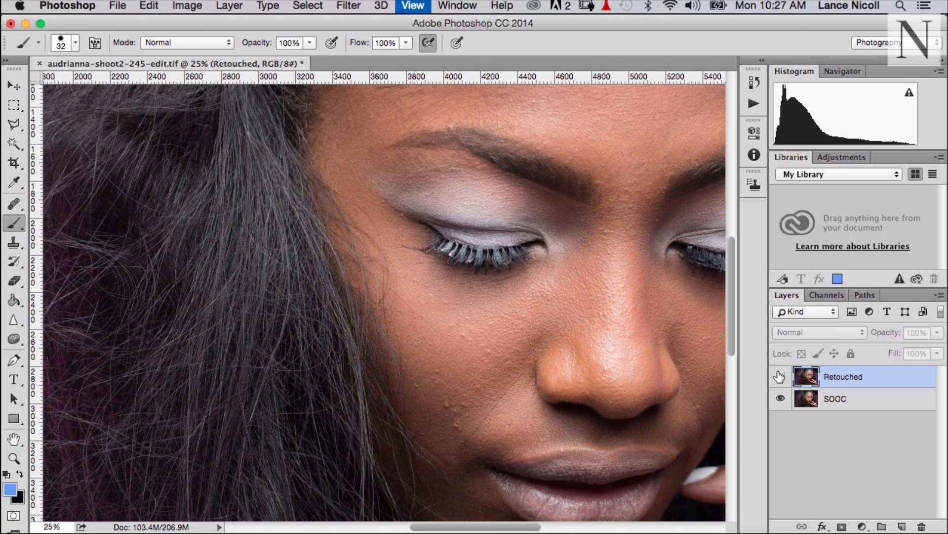
left_click(781, 377)
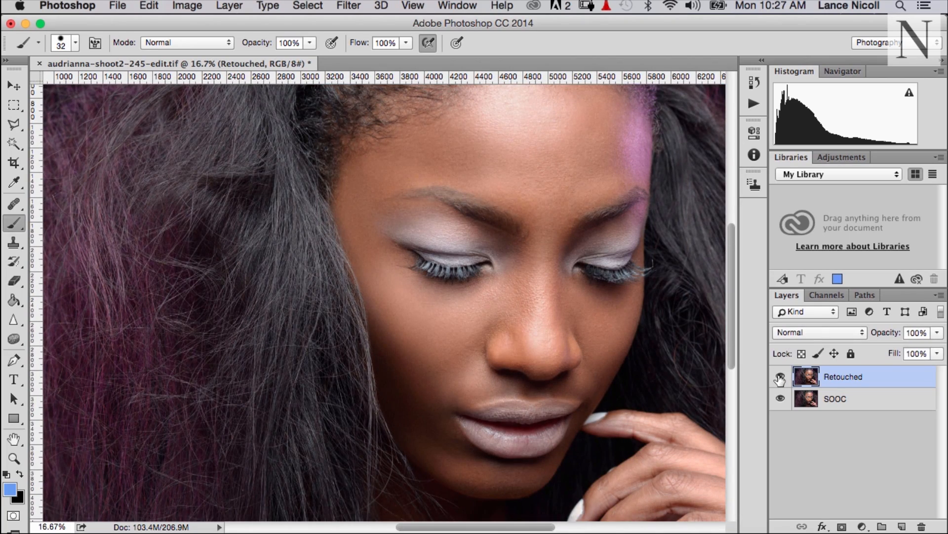
key("super+plus")
key("super+plus")
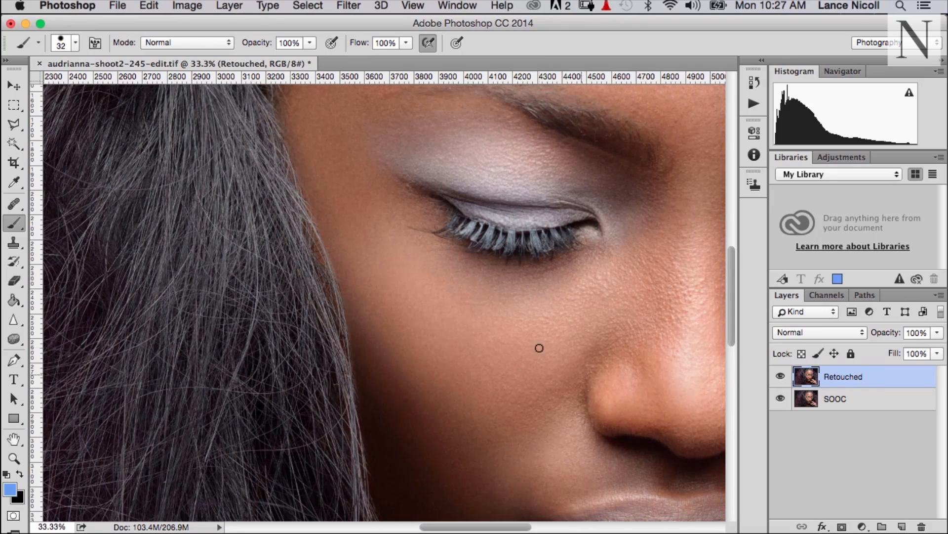
left_click(781, 378)
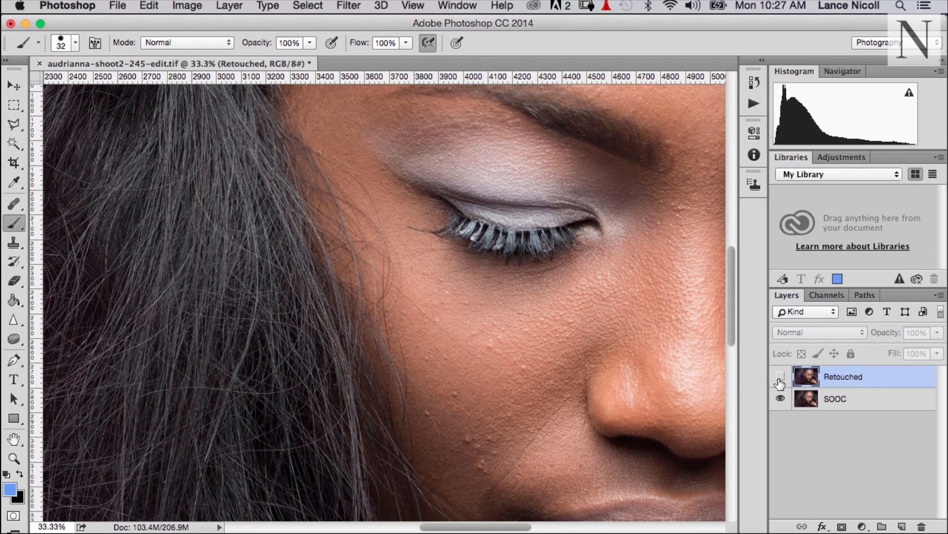
left_click(780, 379)
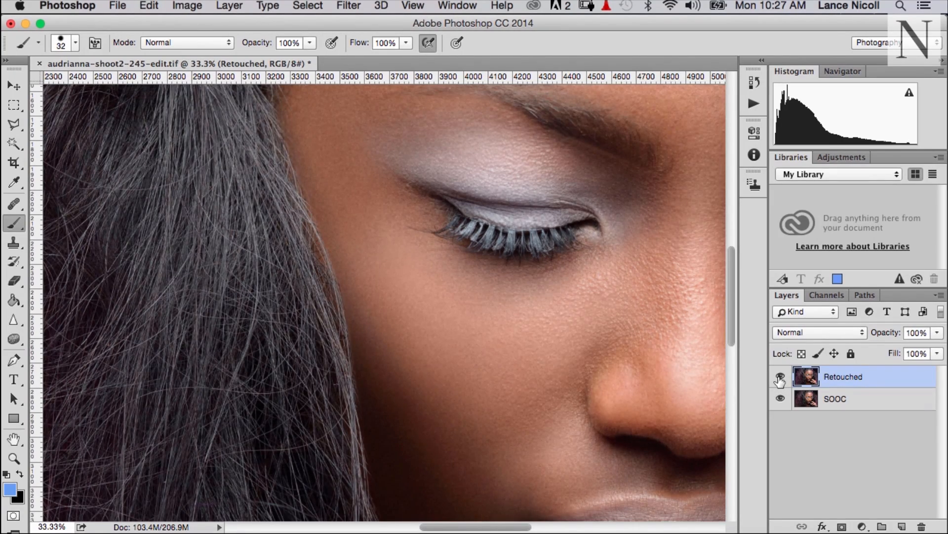
key("super+minus")
key("super+minus")
key("super+minus")
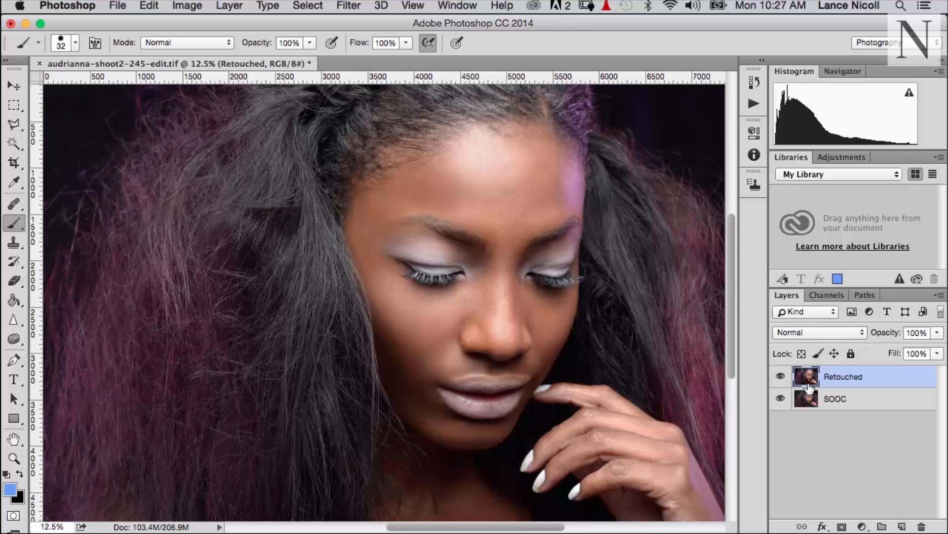
On a new layer, outline the cheek, its shadowed edge, the temple and the opposite cheek with blue brush ovals.
left_click(902, 526)
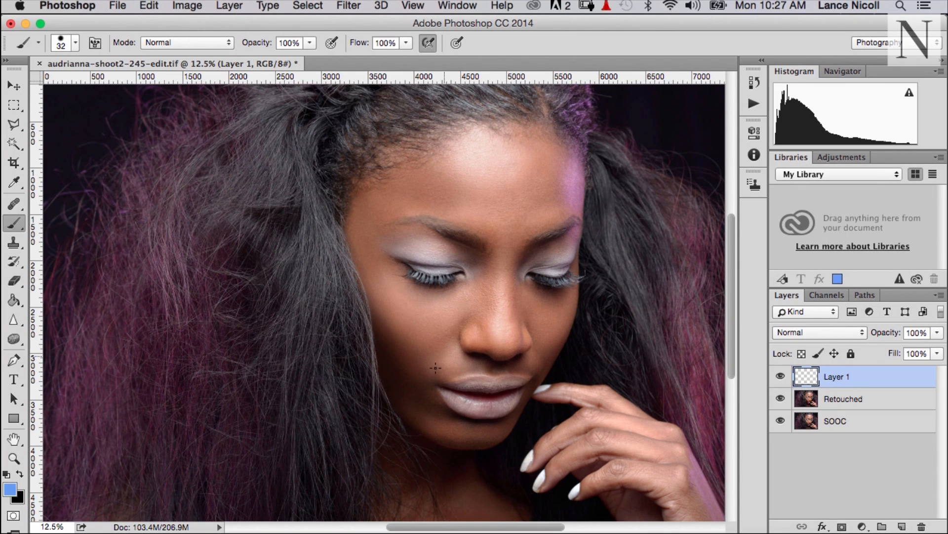
mouse_move(418, 346)
left_mouse_down()
mouse_move(380, 310)
mouse_move(371, 320)
mouse_move(395, 365)
mouse_move(416, 376)
mouse_move(457, 342)
mouse_move(458, 313)
mouse_move(411, 275)
mouse_move(389, 283)
mouse_move(383, 323)
mouse_move(424, 357)
left_mouse_up()
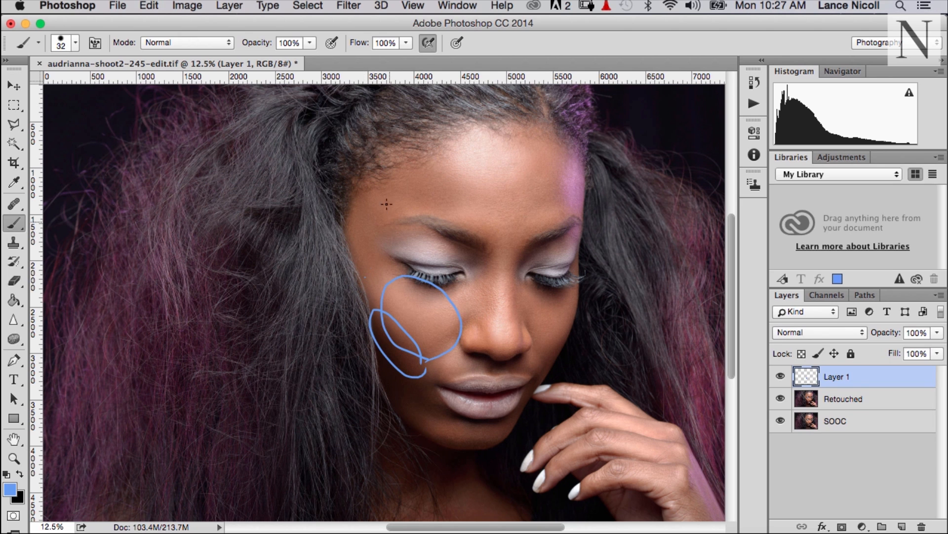
mouse_move(366, 277)
left_mouse_down()
mouse_move(361, 188)
mouse_move(348, 271)
left_mouse_up()
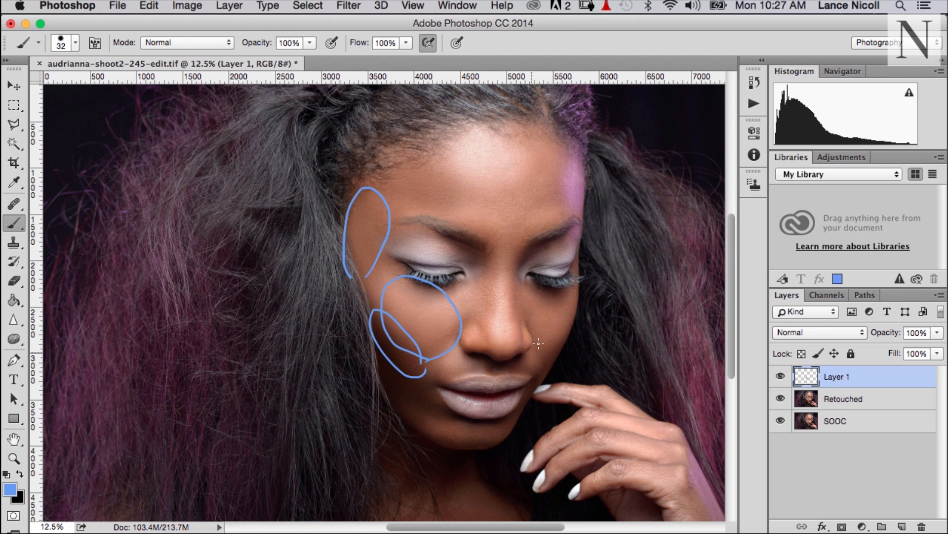
mouse_move(543, 364)
left_mouse_down()
mouse_move(545, 305)
mouse_move(566, 303)
mouse_move(576, 339)
mouse_move(540, 366)
left_mouse_up()
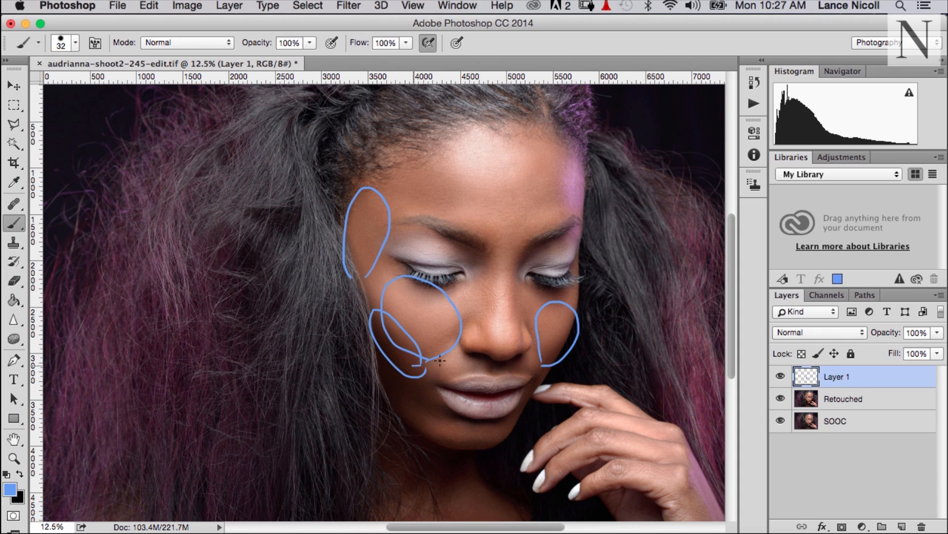
Draw blue boxes around both cheeks and the eye area, and delete the annotation layer.
mouse_move(439, 361)
left_mouse_down()
mouse_move(480, 349)
mouse_move(502, 262)
mouse_move(403, 257)
mouse_move(386, 361)
mouse_move(442, 360)
left_mouse_up()
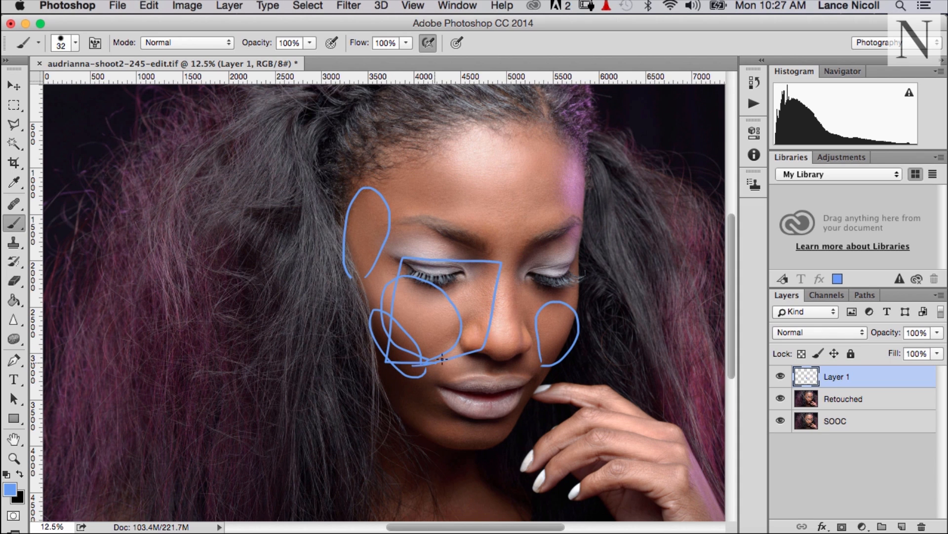
mouse_move(524, 340)
left_mouse_down()
mouse_move(531, 275)
mouse_move(558, 341)
mouse_move(523, 338)
left_mouse_up()
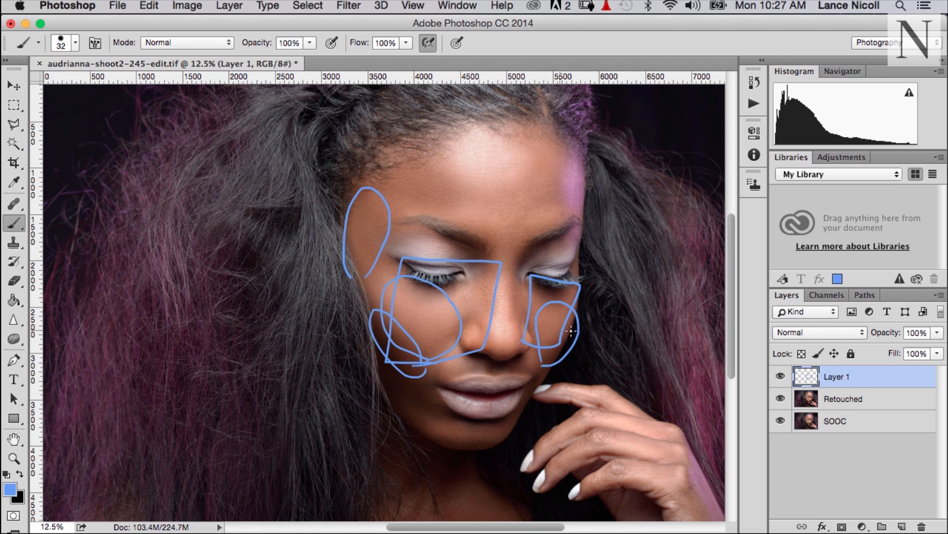
mouse_move(390, 278)
left_mouse_down()
mouse_move(560, 304)
mouse_move(600, 217)
mouse_move(397, 202)
mouse_move(386, 290)
left_mouse_up()
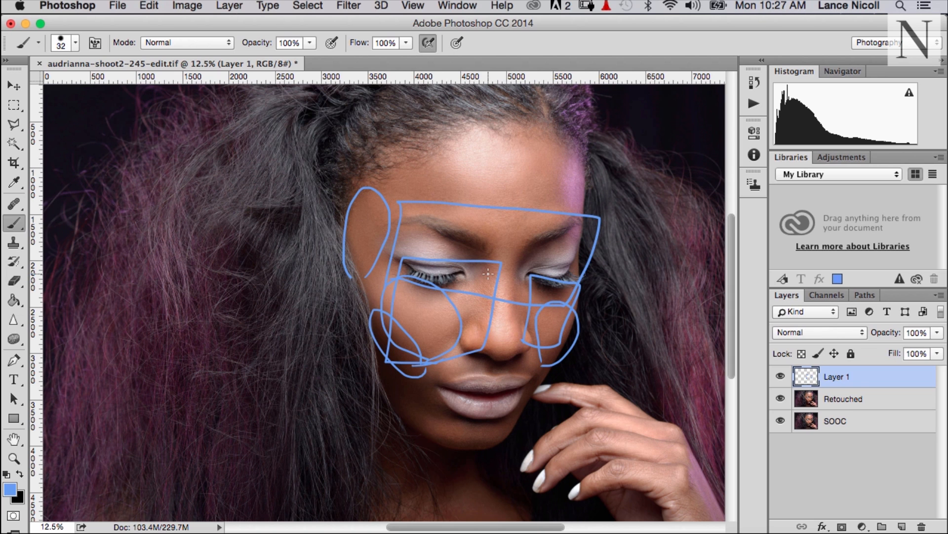
key("Delete")
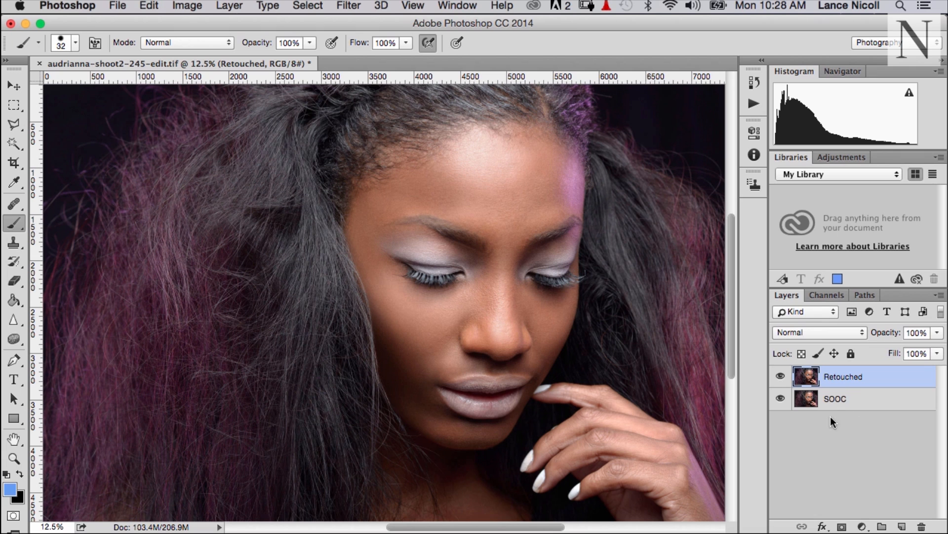
Place a copy of the SOOC layer above Retouched and duplicate that copy.
left_click(852, 409)
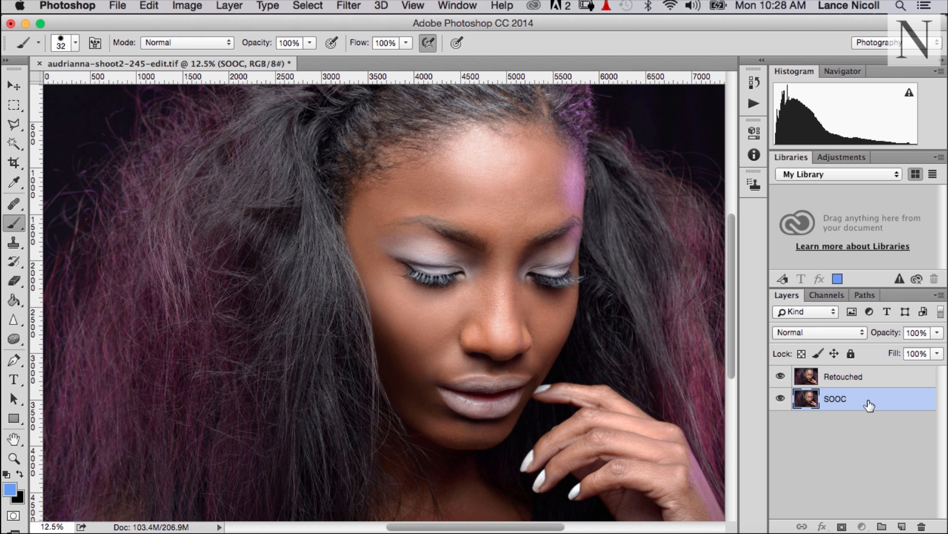
left_click_drag(870, 405, 871, 366)
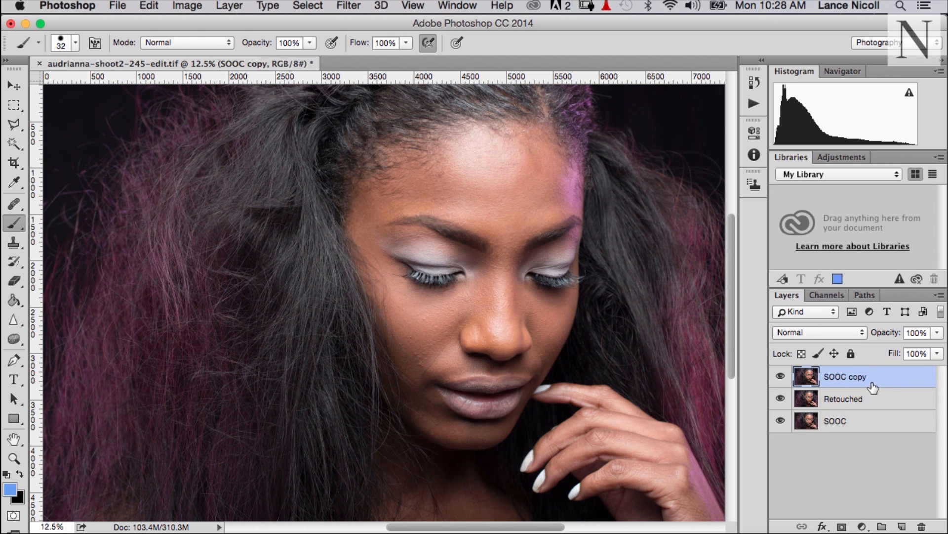
key("super+j")
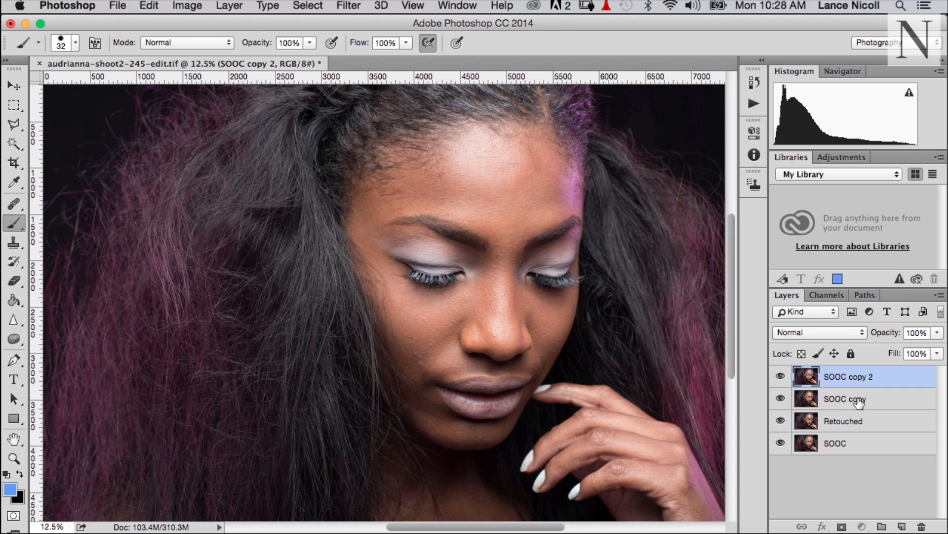
Rename the lower SOOC copy as SOOC-low.
left_click(859, 403)
double_click(858, 399)
key("BackSpace")
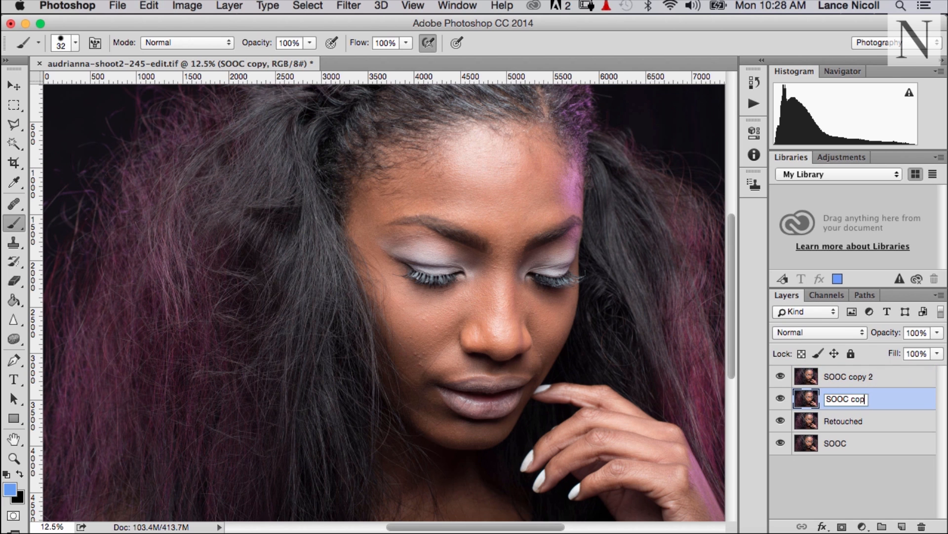
key("BackSpace")
key("BackSpace")
key("BackSpace")
key("BackSpace")
type("-low")
left_click(876, 392)
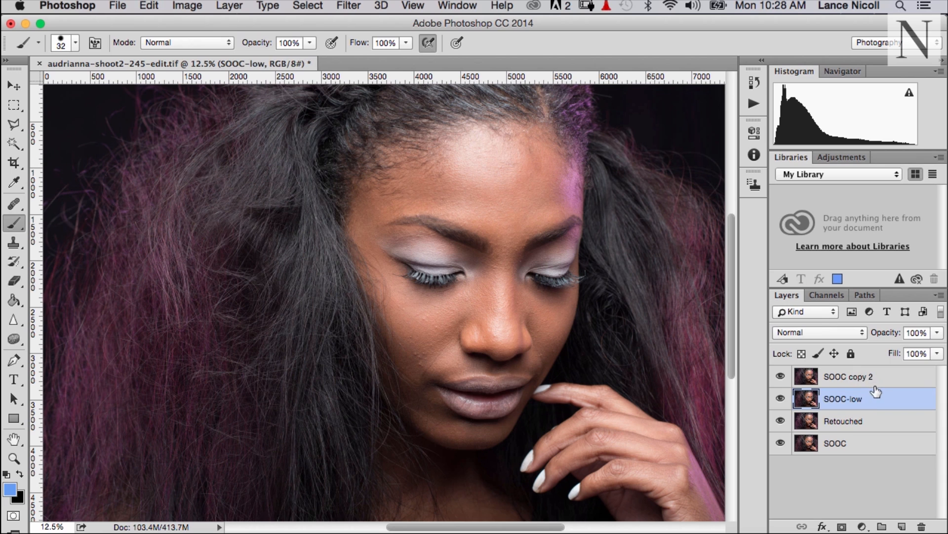
Rename the upper SOOC copy as SOOC-high.
left_click(868, 376)
double_click(868, 376)
key("BackSpace")
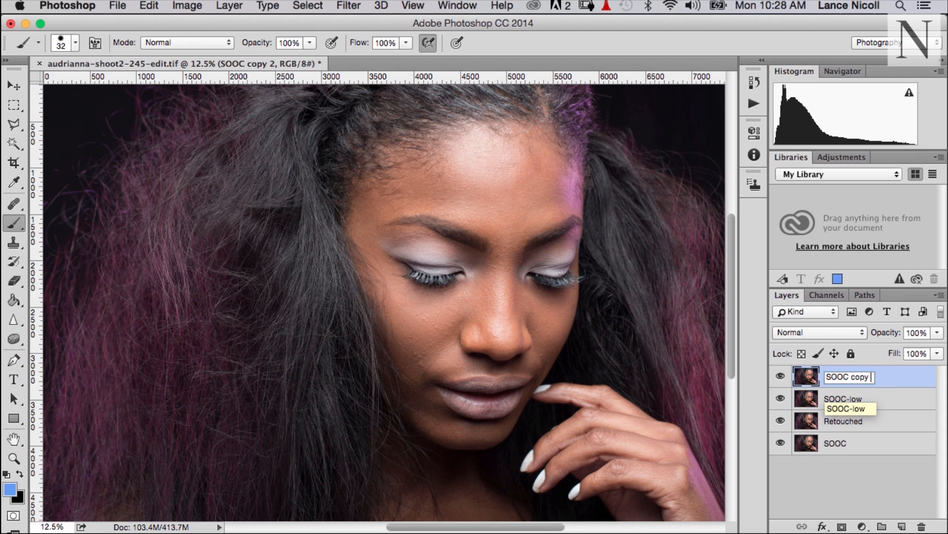
key("BackSpace")
key("BackSpace")
key("BackSpace")
key("BackSpace")
key("BackSpace")
key("BackSpace")
type("-high")
Hide the SOOC-high layer and apply a Gaussian Blur with an 8.0 pixel radius to SOOC-low.
left_click(862, 400)
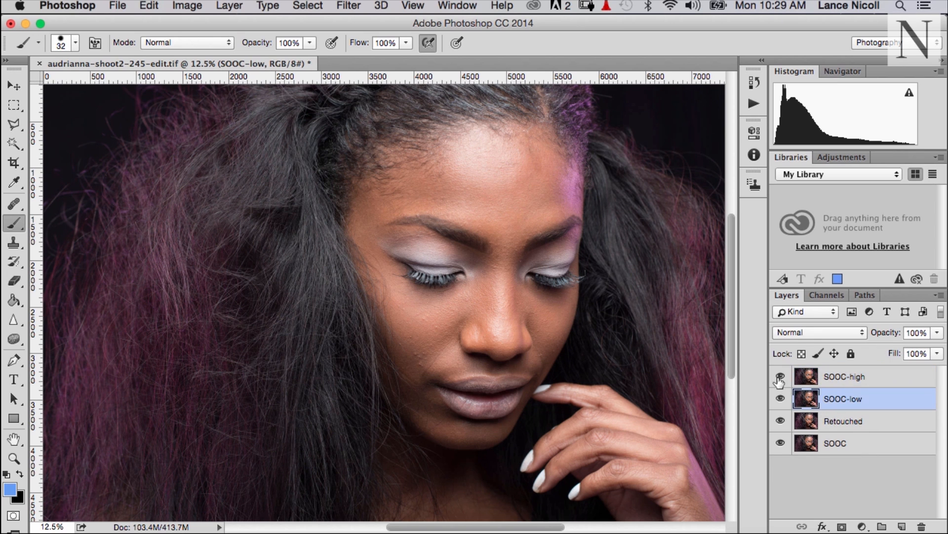
left_click(781, 376)
left_click(349, 6)
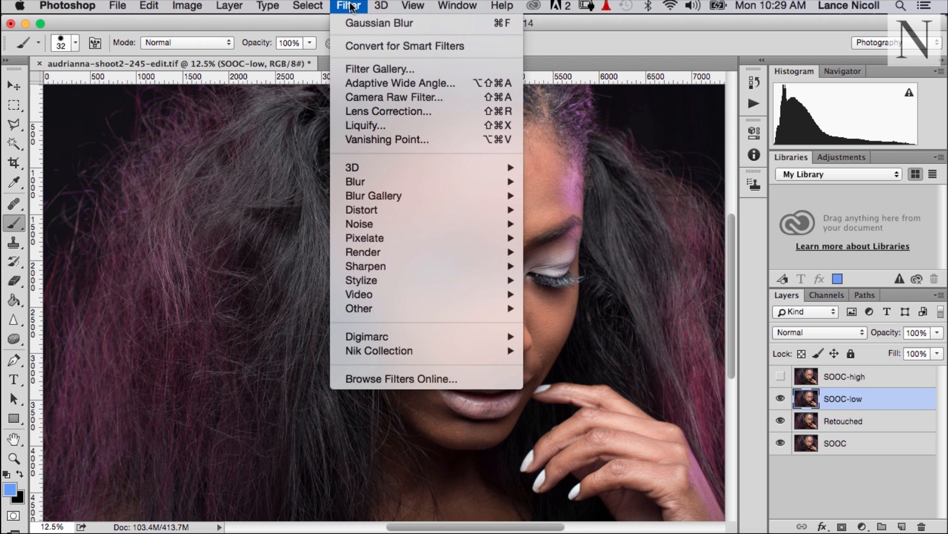
mouse_move(366, 182)
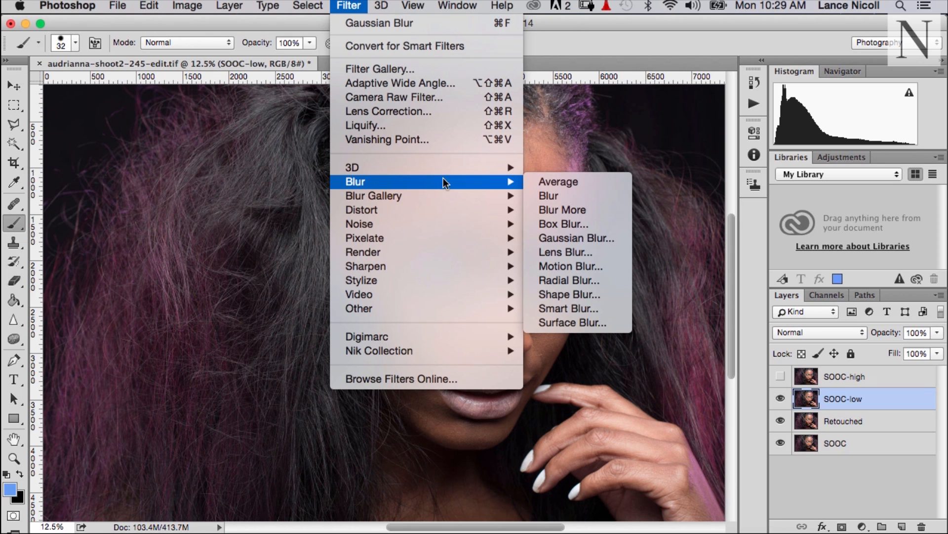
left_click(527, 237)
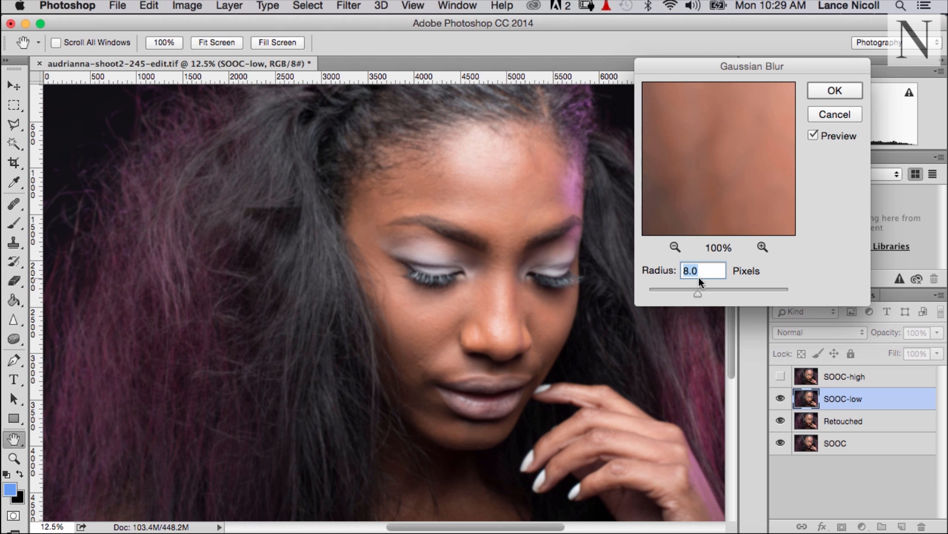
left_click(834, 91)
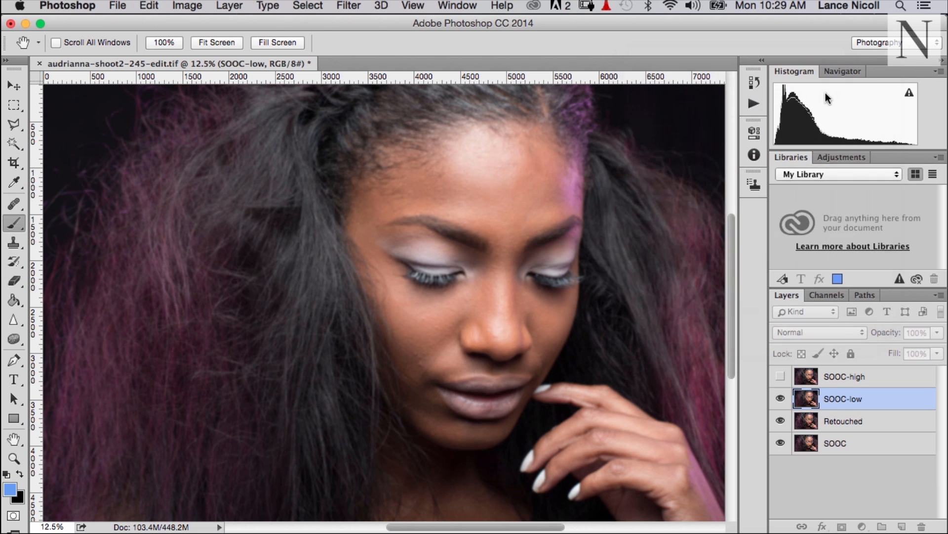
Show SOOC-high and apply the inverted SOOC-low layer to it with Apply Image, using Add blending, scale 2 and offset 0.
left_click(869, 377)
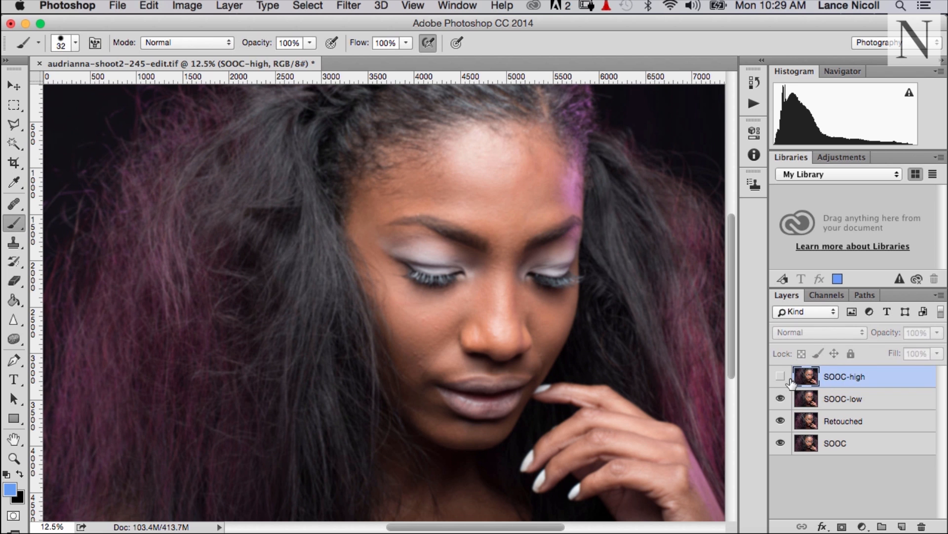
left_click(780, 375)
left_click(186, 6)
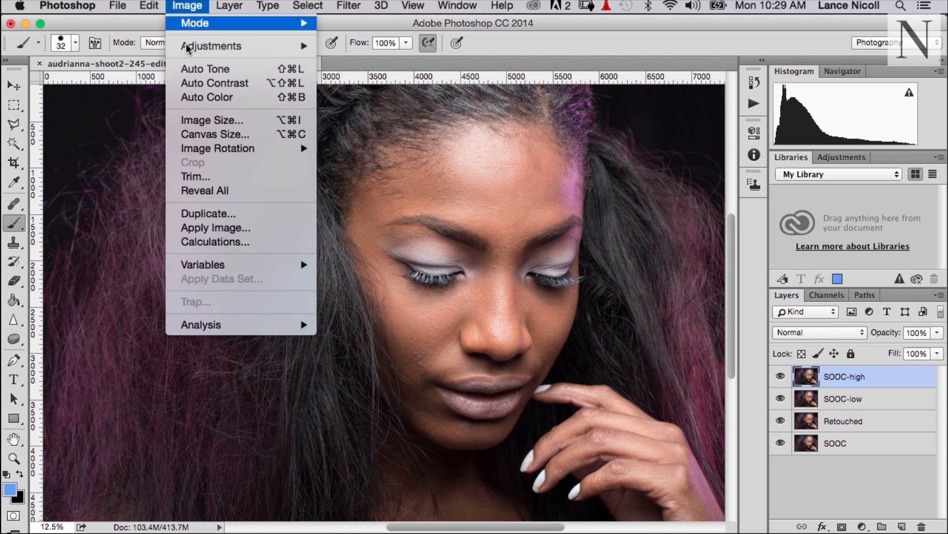
left_click(216, 223)
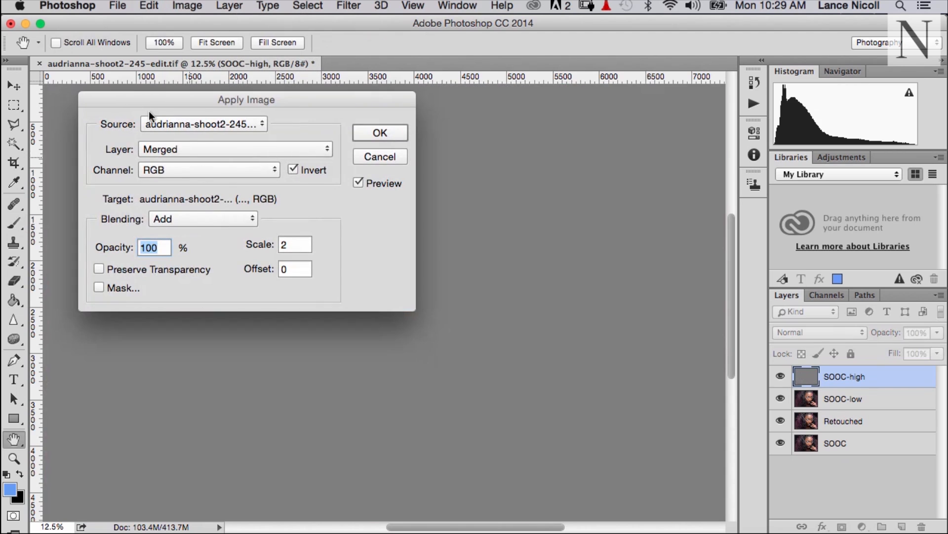
left_click(179, 145)
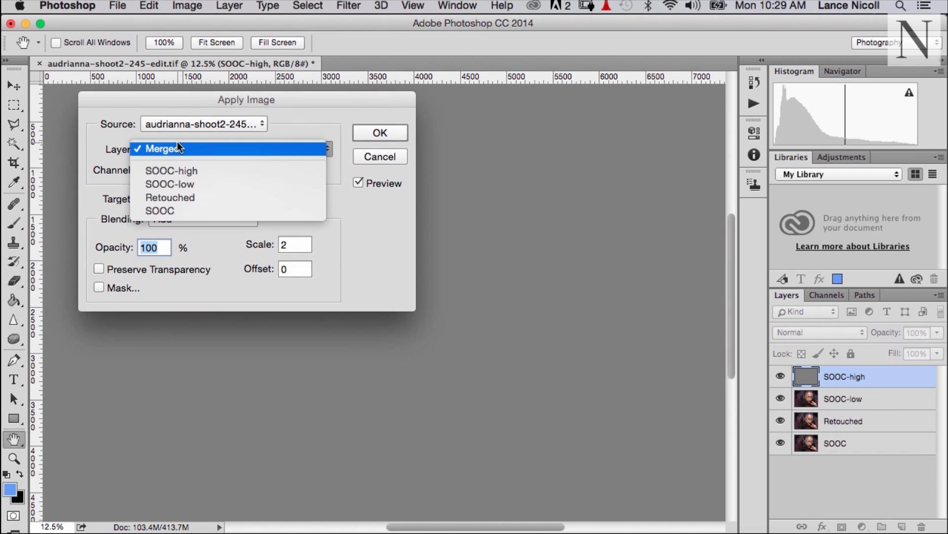
left_click(177, 184)
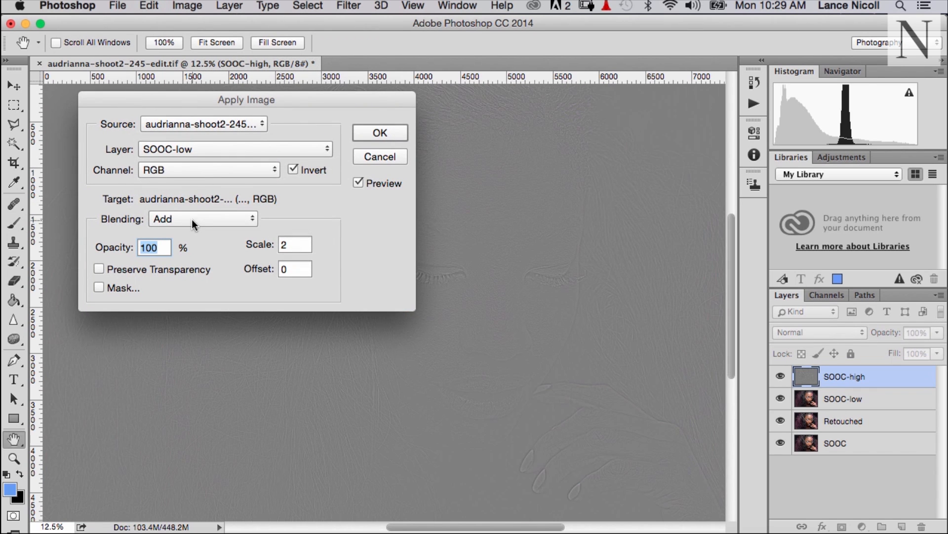
left_click(371, 140)
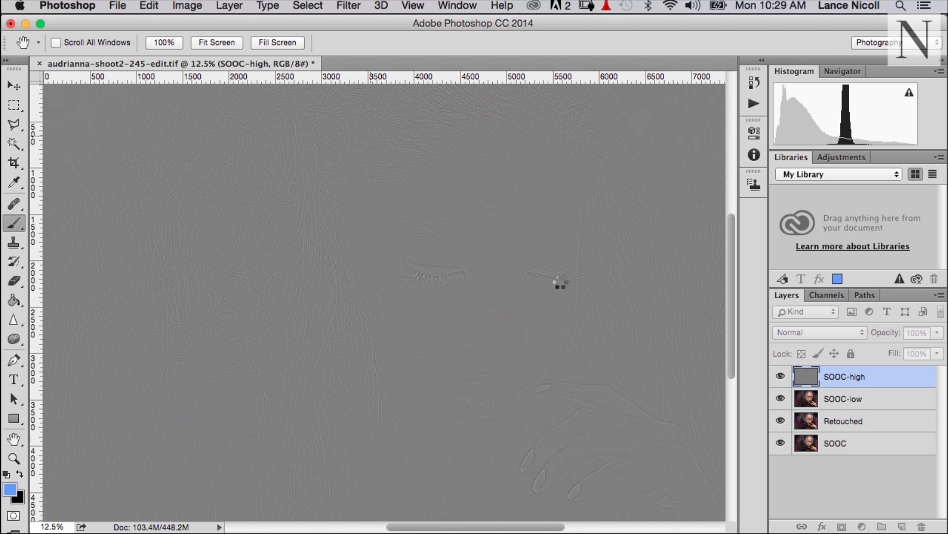
Set the SOOC-high layer's blend mode to Linear Light and toggle its visibility to compare the result.
left_click(795, 333)
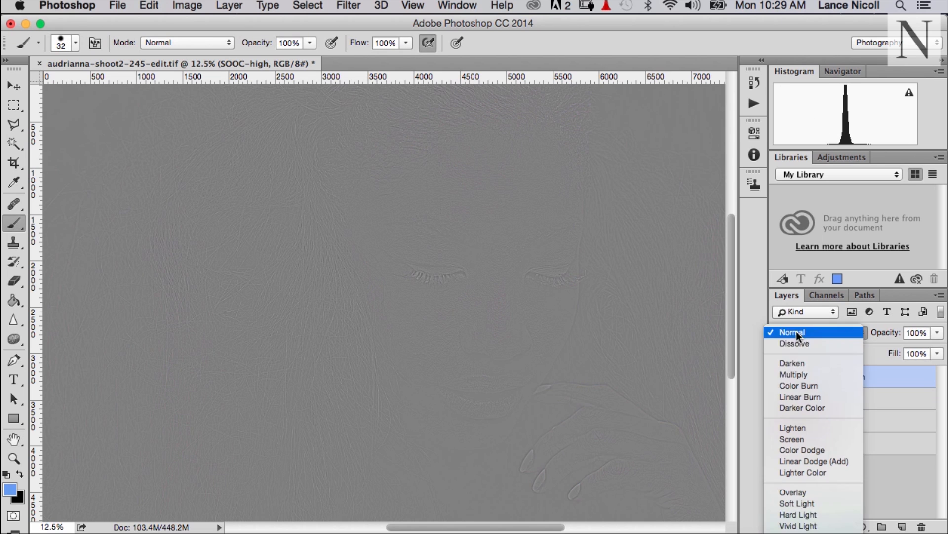
left_click(785, 526)
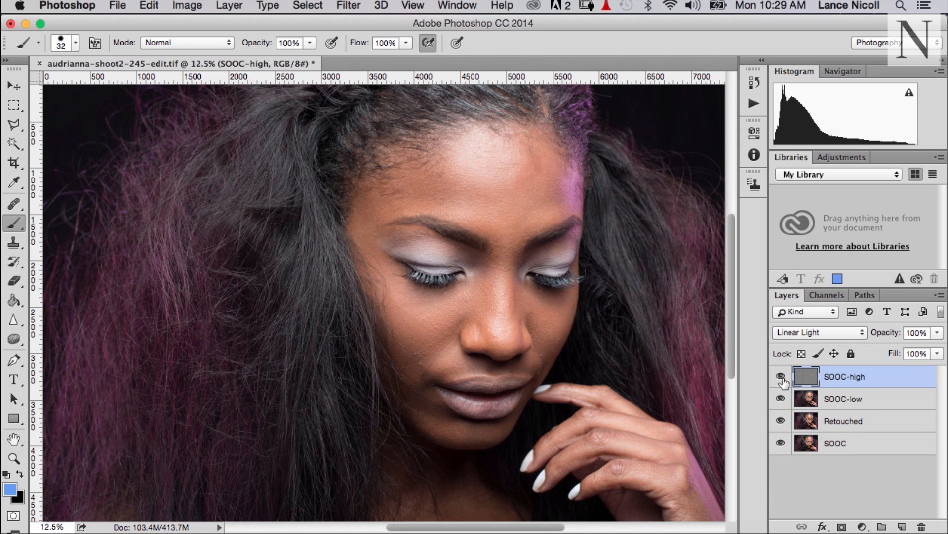
left_click(781, 377)
left_click(781, 377)
Group SOOC-high and SOOC-low and name the group sooc-fre.
left_click(858, 402, "shift")
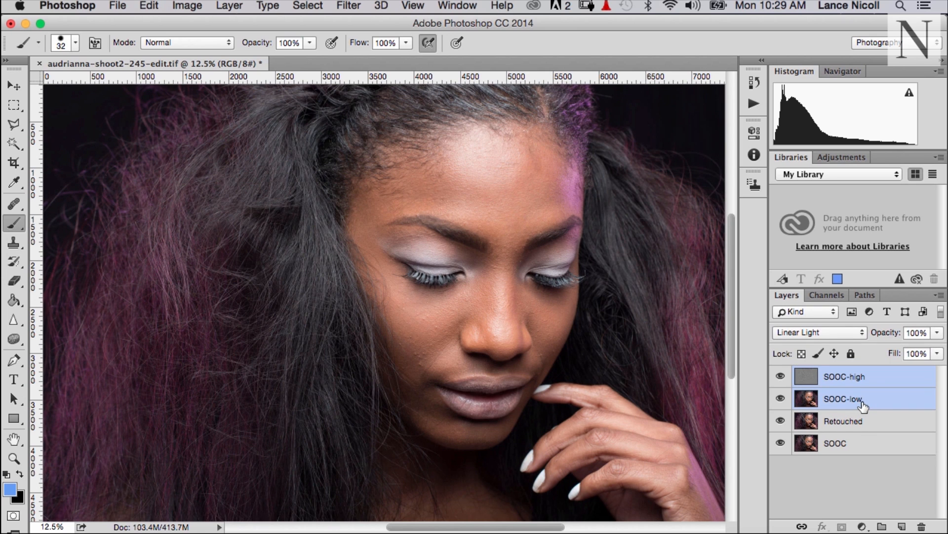
key("super+g")
double_click(838, 374)
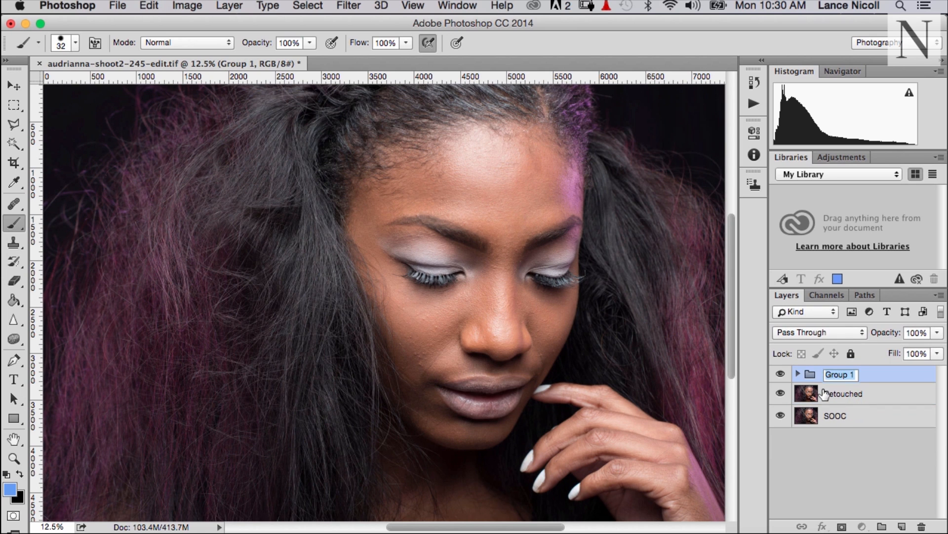
type("sooc-fre")
key("Return")
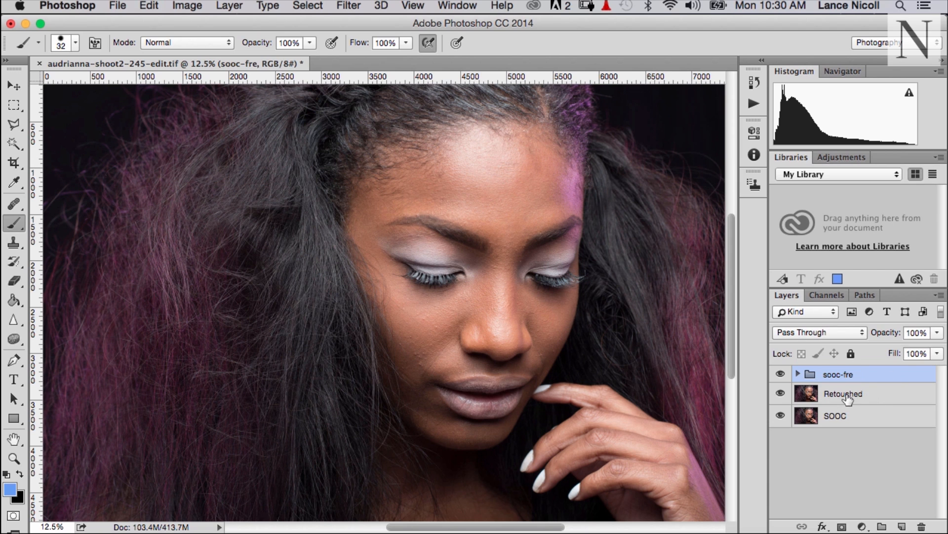
Place two copies of the Retouched layer above the sooc-fre group and hide the upper one.
left_click_drag(851, 405, 864, 369)
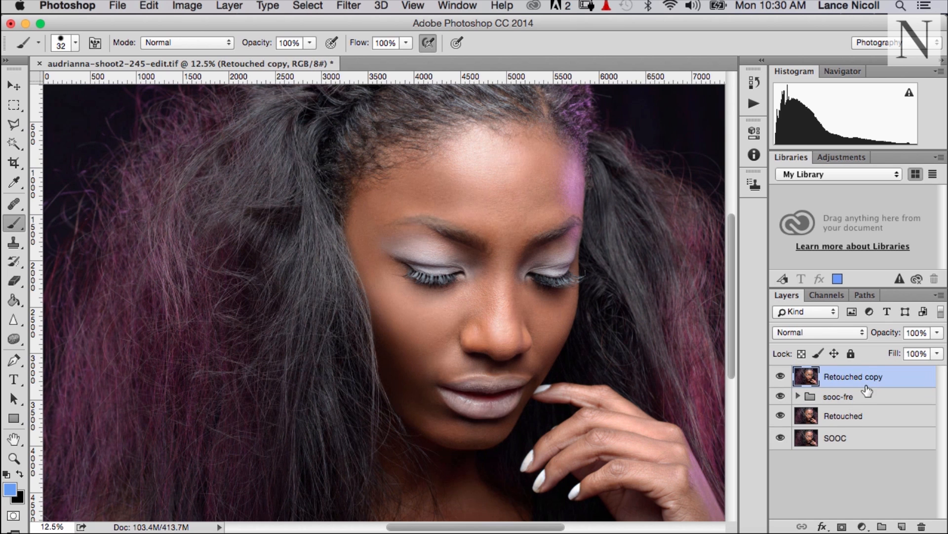
key("super+j")
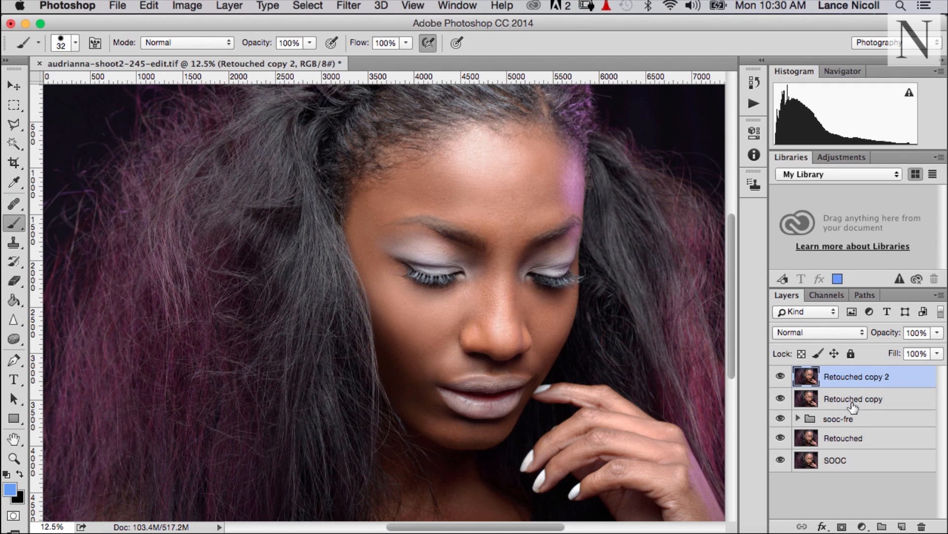
left_click(780, 377)
Apply the same Gaussian Blur to the lower Retouched copy and show the upper copy again.
left_click(846, 402)
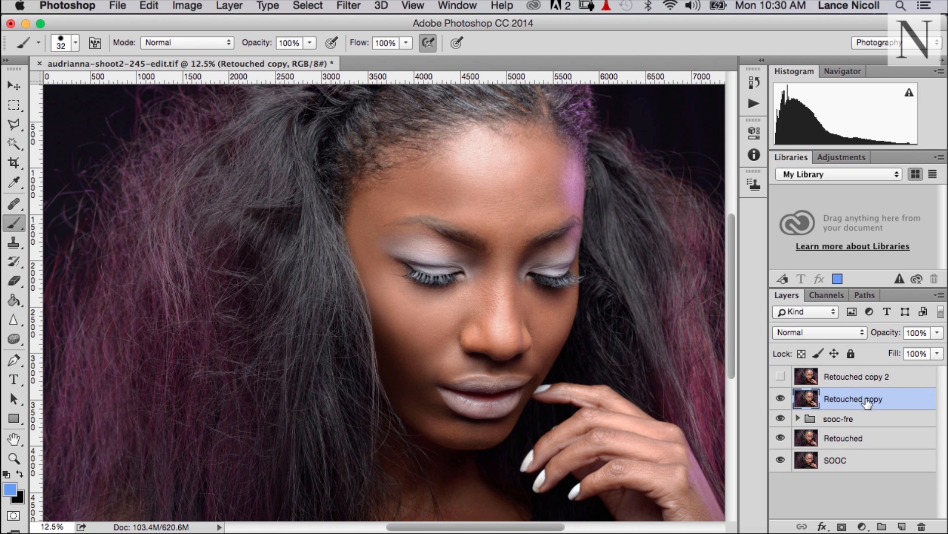
left_click(352, 5)
left_click(353, 2)
key("super+shift+a")
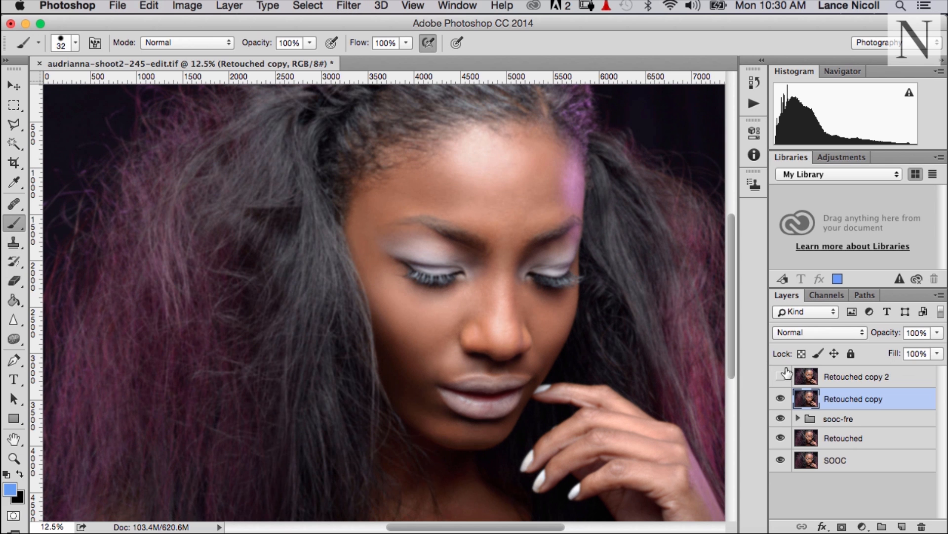
left_click(859, 384)
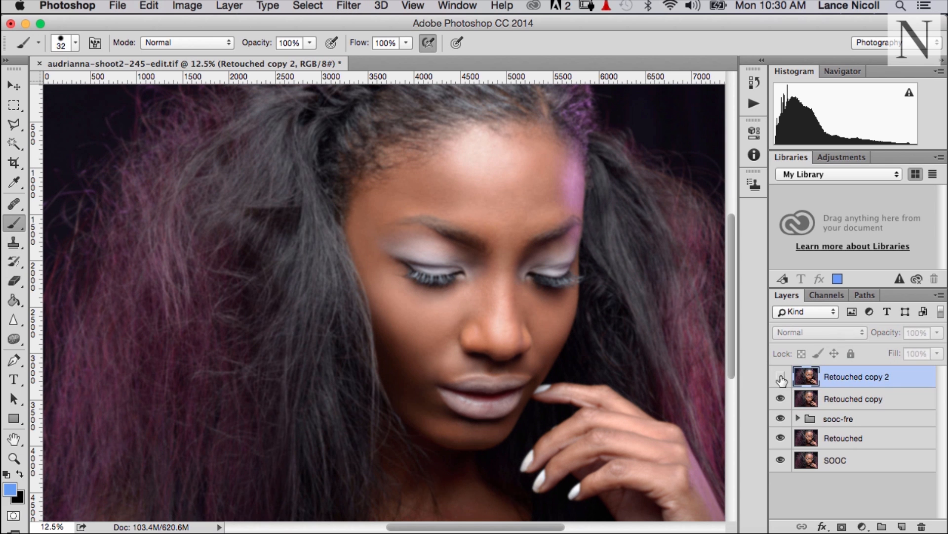
left_click(781, 376)
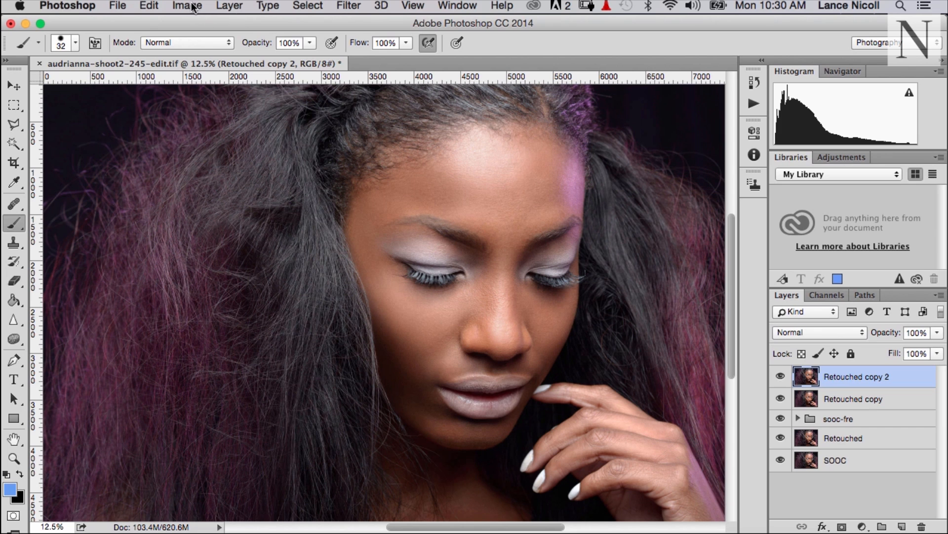
Rename the lower Retouched copy as Retouched-low.
double_click(835, 406)
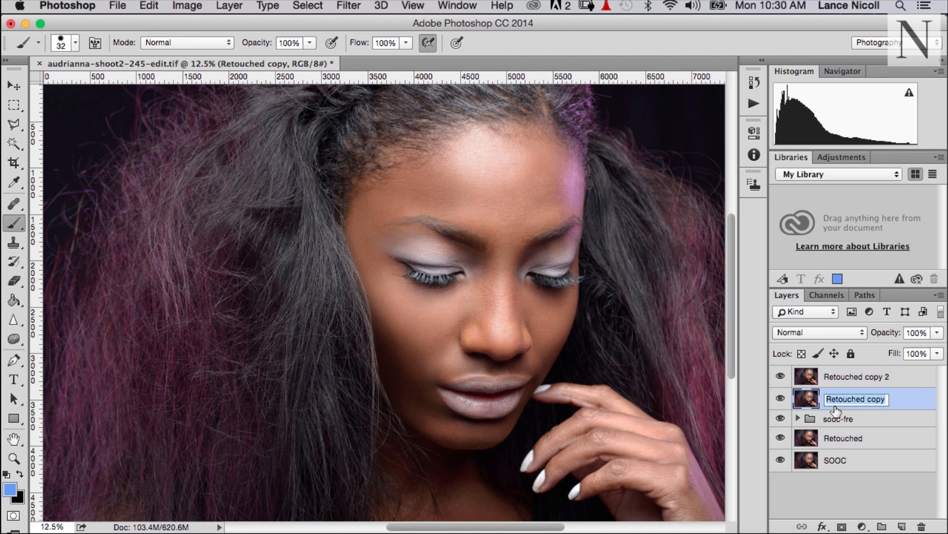
key("Right")
key("BackSpace")
key("BackSpace")
key("BackSpace")
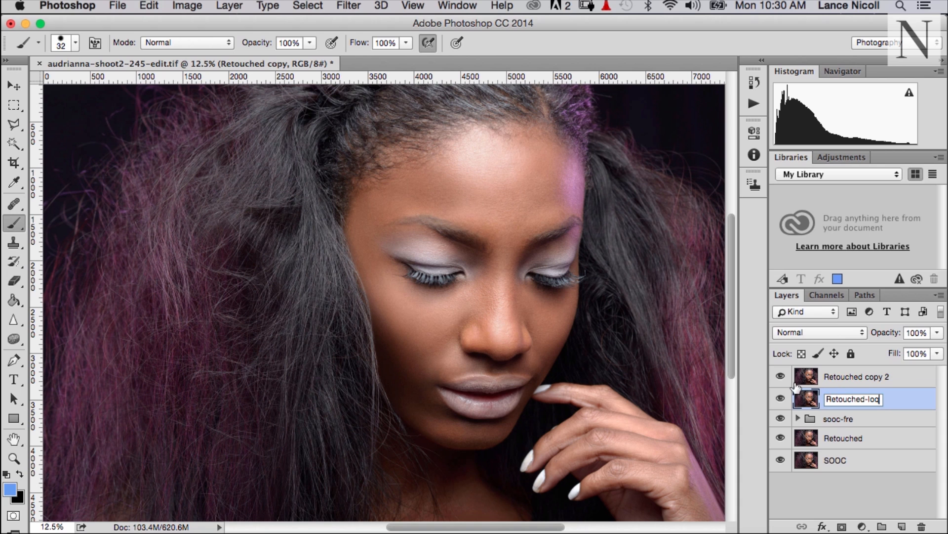
key("BackSpace")
key("Return")
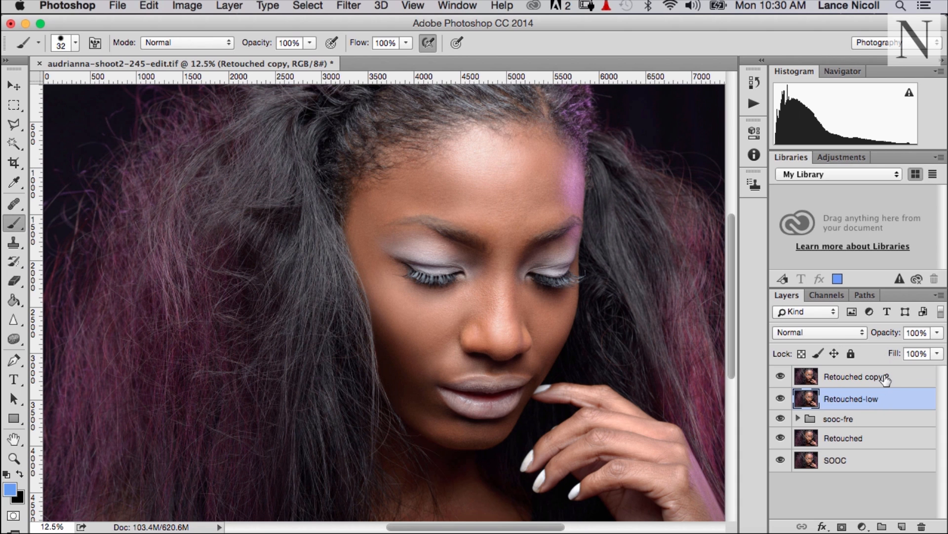
Rename the upper Retouched copy as Retouched-higg.
double_click(883, 378)
key("Right")
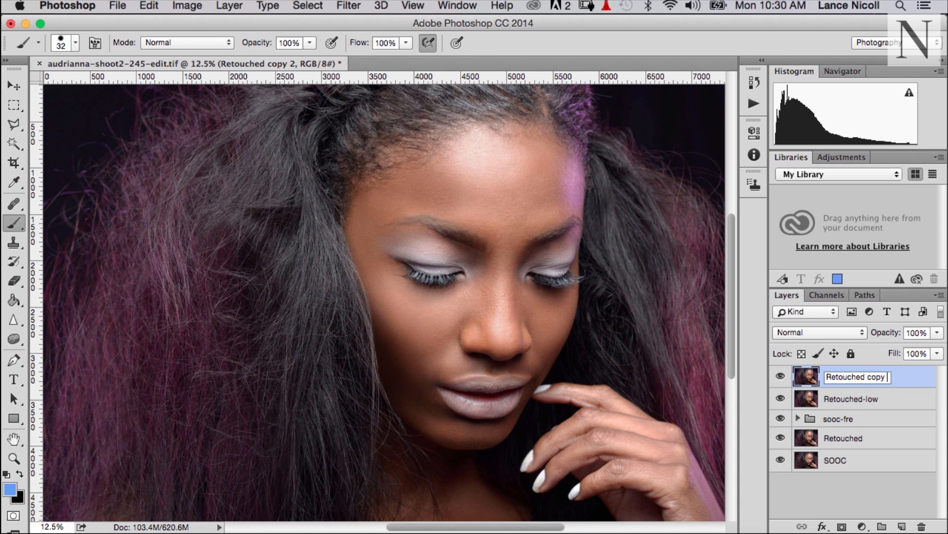
key("BackSpace")
key("BackSpace")
key("BackSpace")
key("BackSpace")
type("-higg")
key("Return")
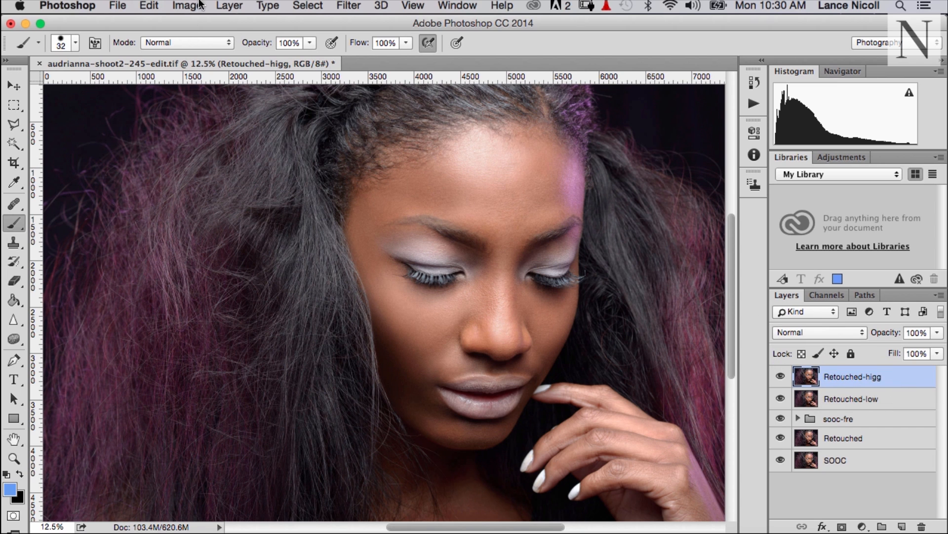
Apply the inverted Retouched-low layer to Retouched-higg with Add blending, scale 2 and offset 0, and set its blend mode to Linear Light.
left_click(200, 5)
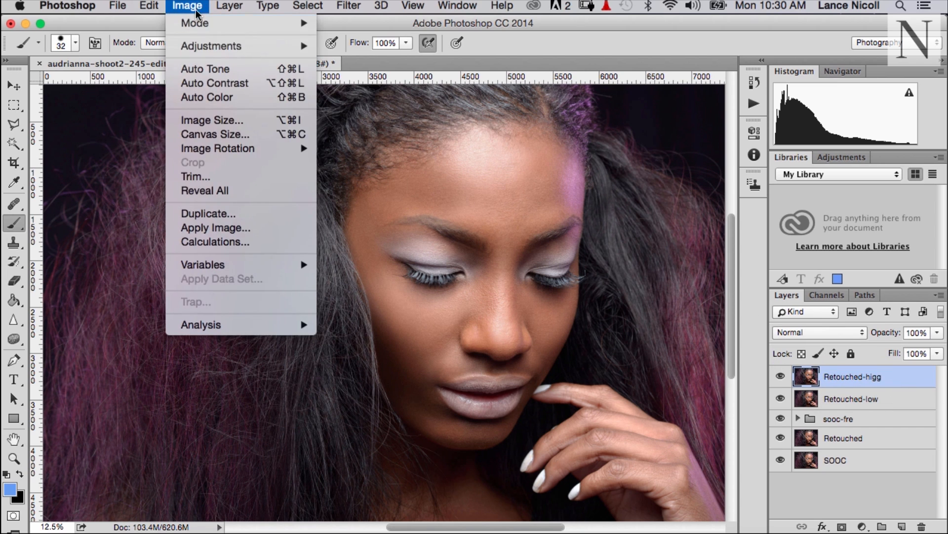
left_click(216, 231)
left_click(273, 150)
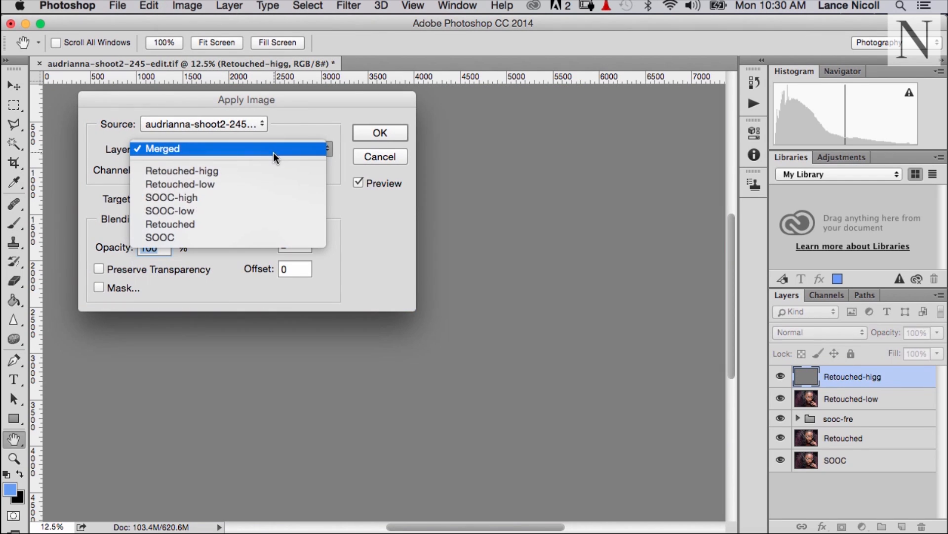
left_click(265, 185)
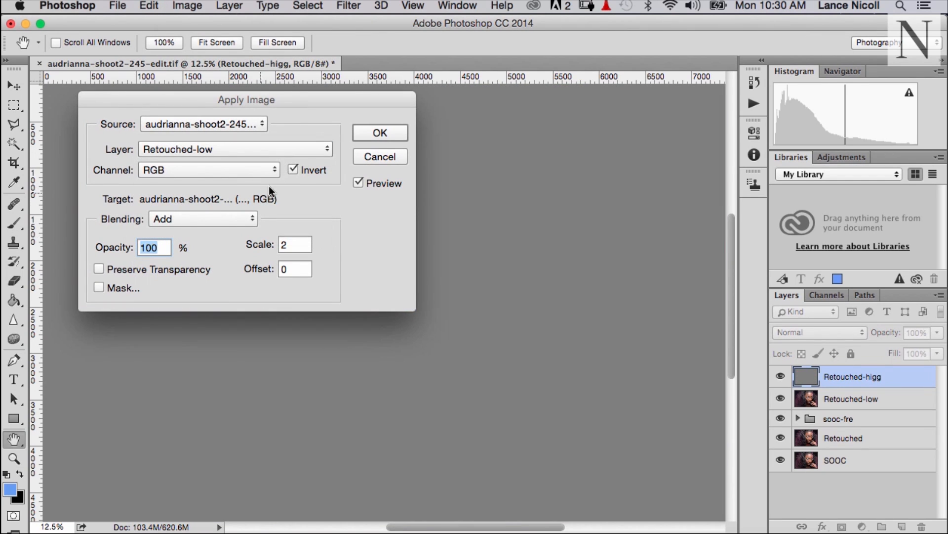
left_click(378, 135)
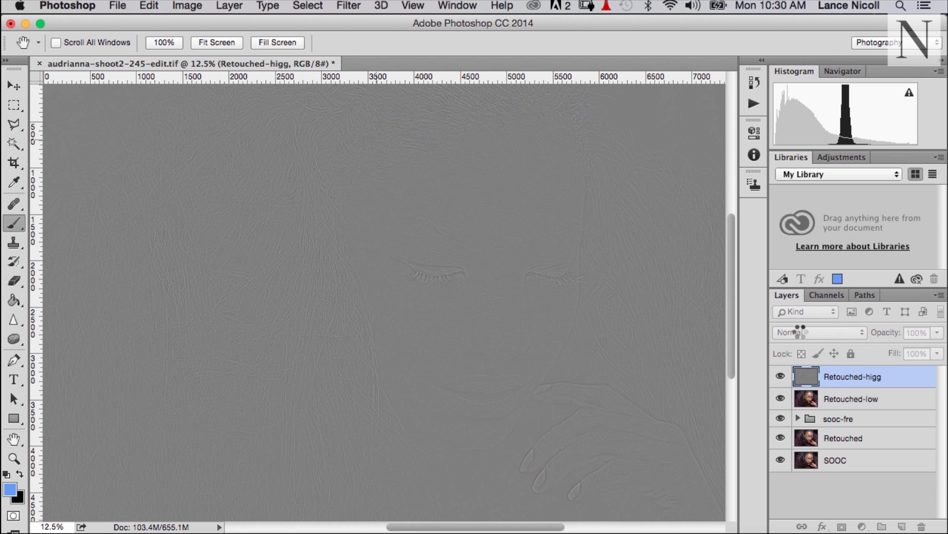
left_click(800, 332)
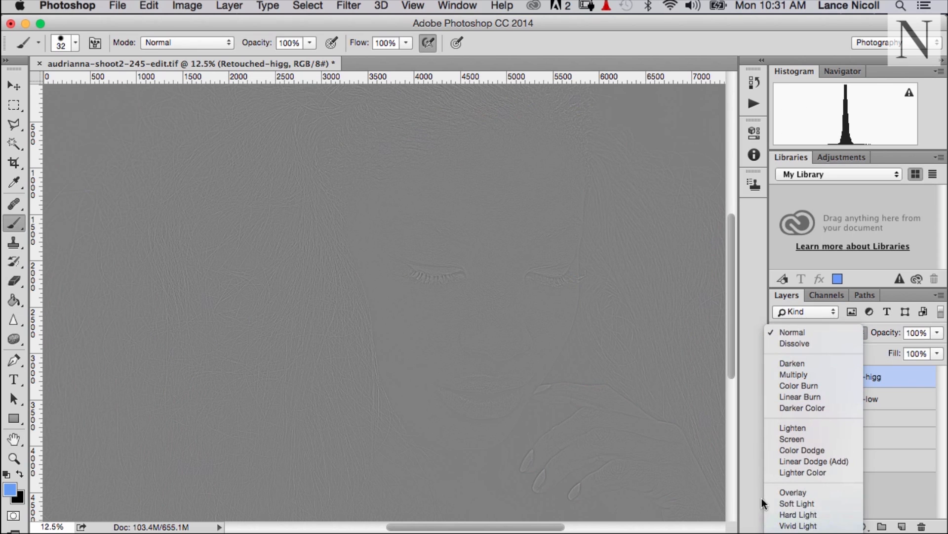
left_click(800, 515)
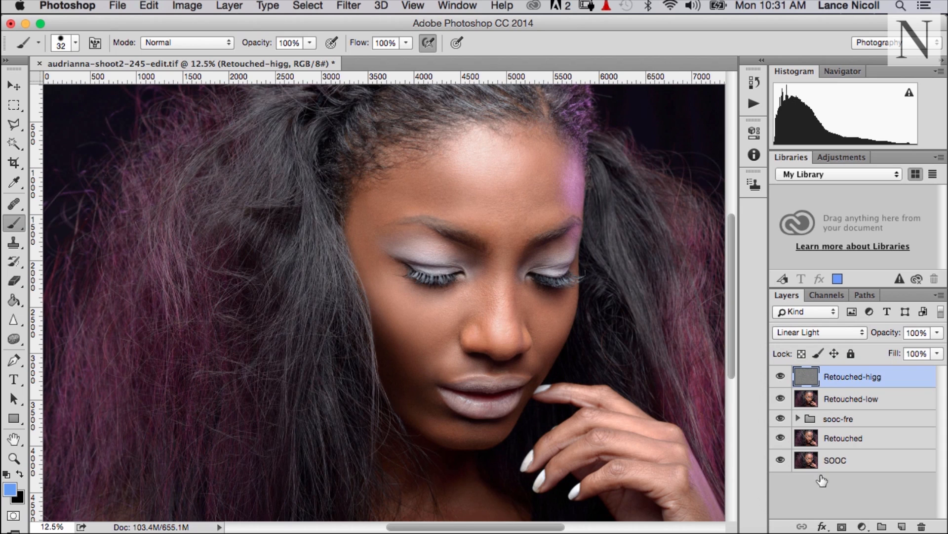
Add a new empty layer directly above Retouched-low.
left_click(885, 404)
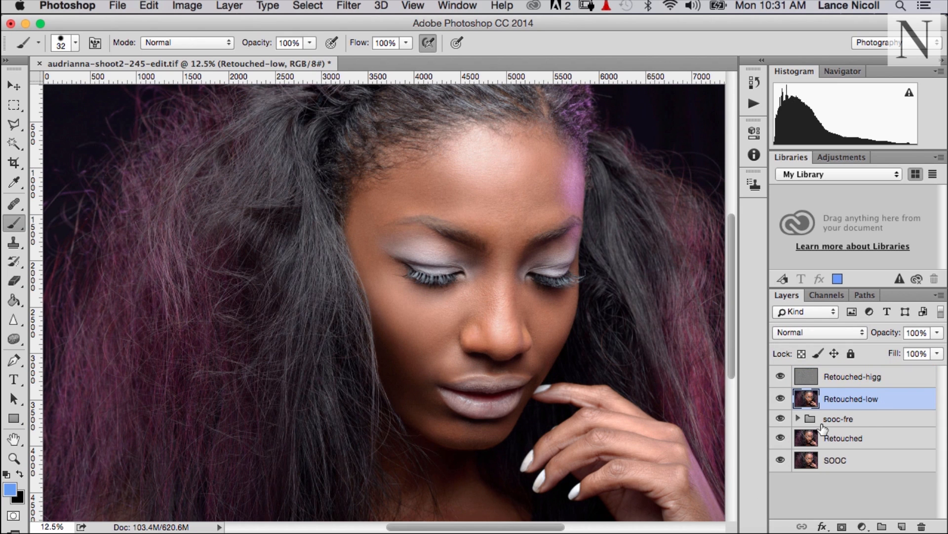
key("super+shift+n")
key("Return")
Group Retouched-higg, the empty layer and Retouched-low, and name the group Retouch-Fre.
left_click(877, 423)
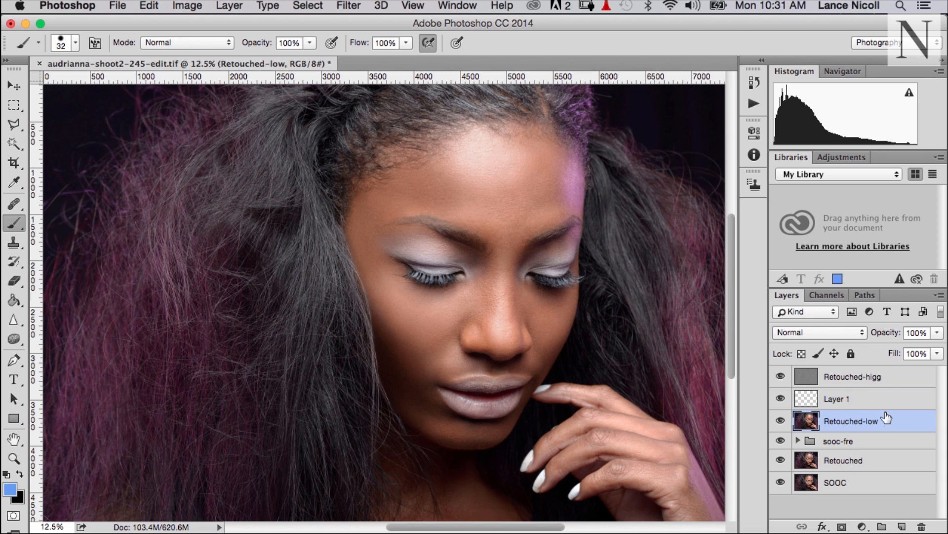
left_click(877, 376, "shift")
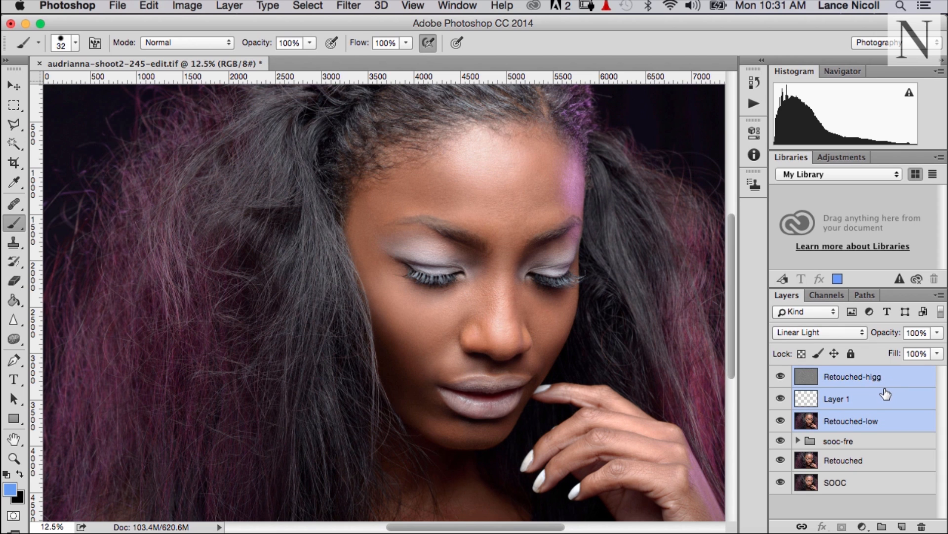
key("super+g")
double_click(839, 374)
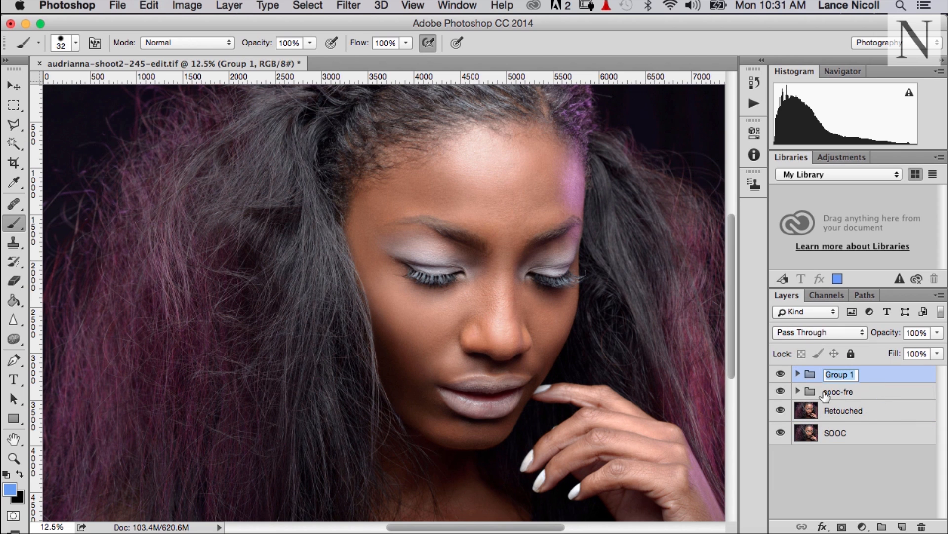
type("Retouch-")
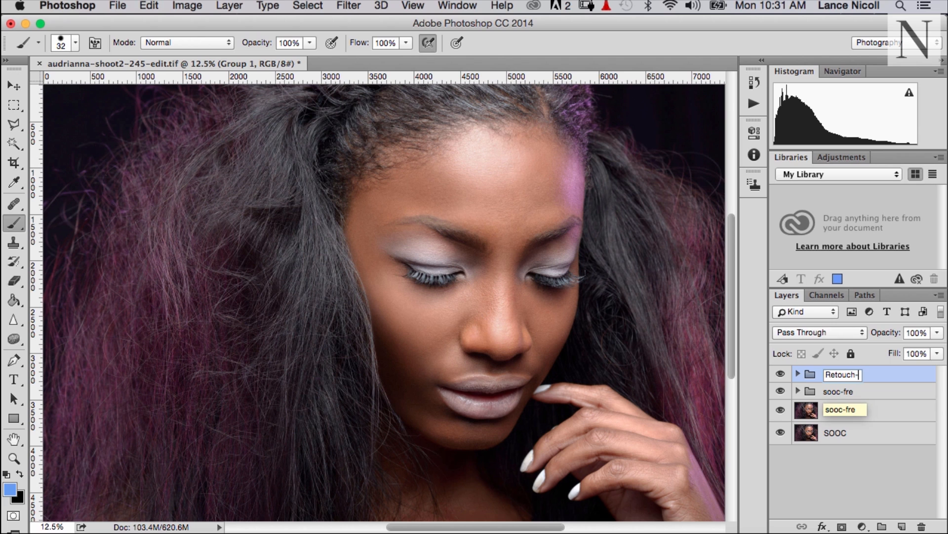
type("Fre")
key("Return")
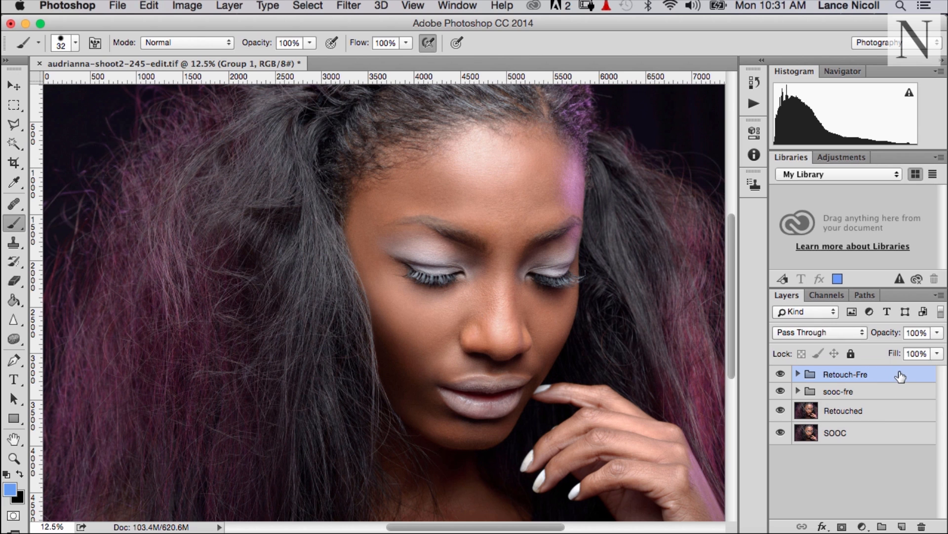
Copy the SOOC-high layer from the sooc-fre group into the Retouch-Fre group, directly above Retouched-higg.
left_click(804, 389)
left_click(798, 391)
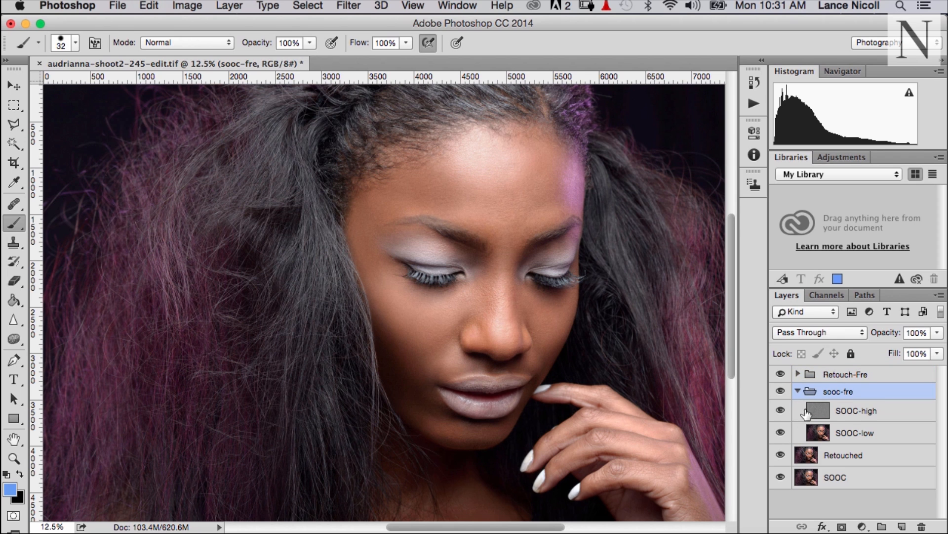
left_click(865, 418)
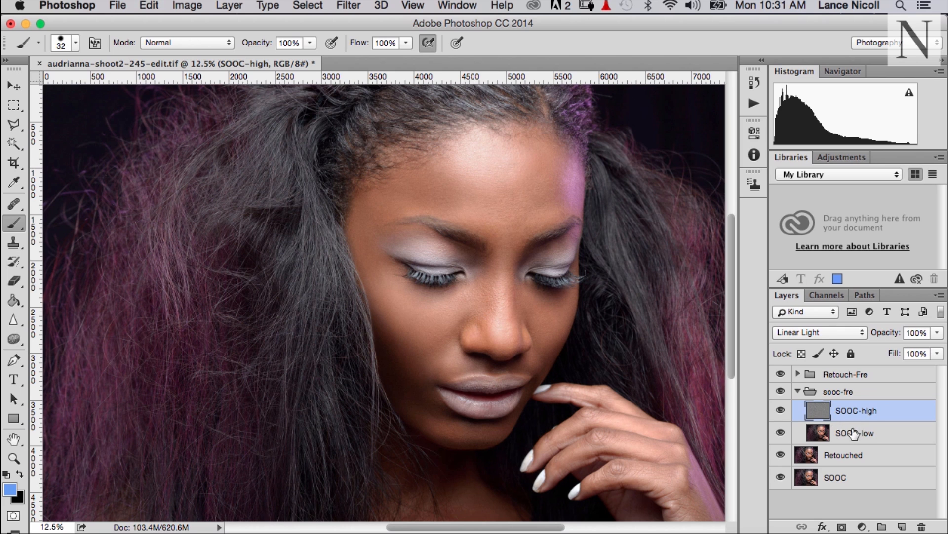
left_click(798, 375)
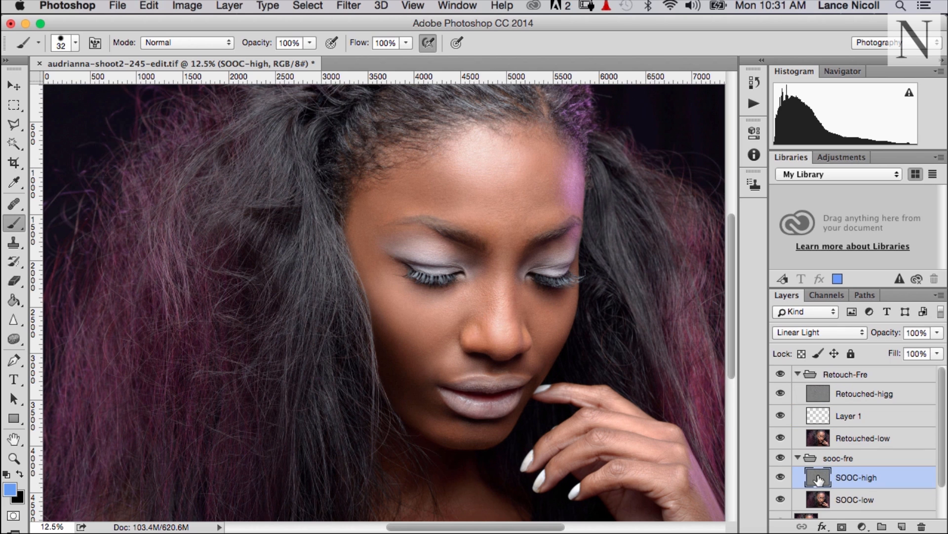
mouse_move(818, 479)
left_mouse_down()
mouse_move(836, 388)
mouse_move(853, 394)
left_mouse_up()
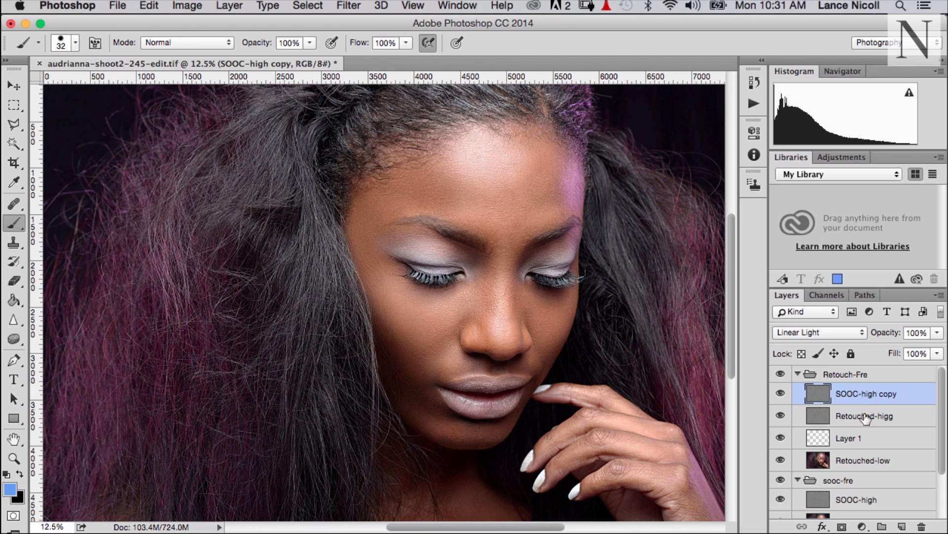
Clip the SOOC-high copy to Retouched-higg and set its blend mode to Normal.
left_click_drag(868, 423, 886, 401)
left_click(882, 398, "alt")
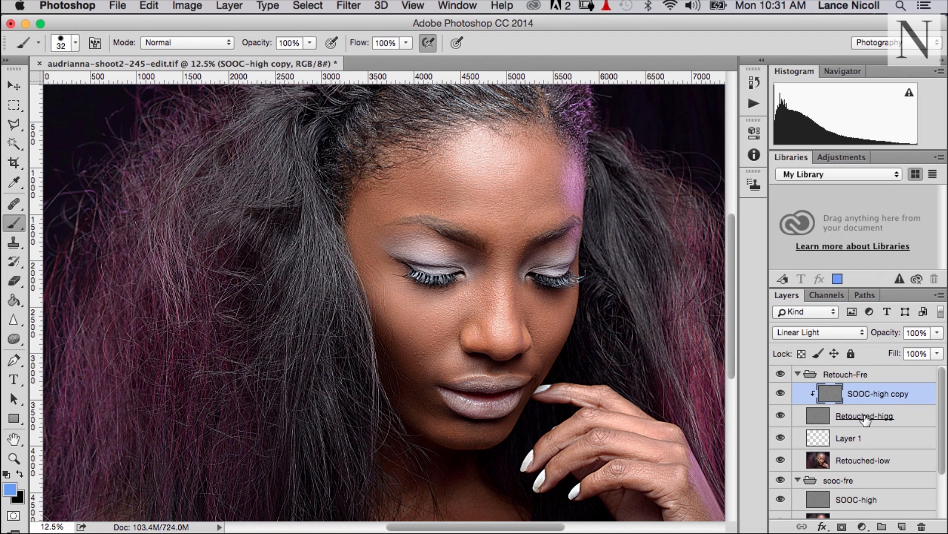
left_click(840, 333)
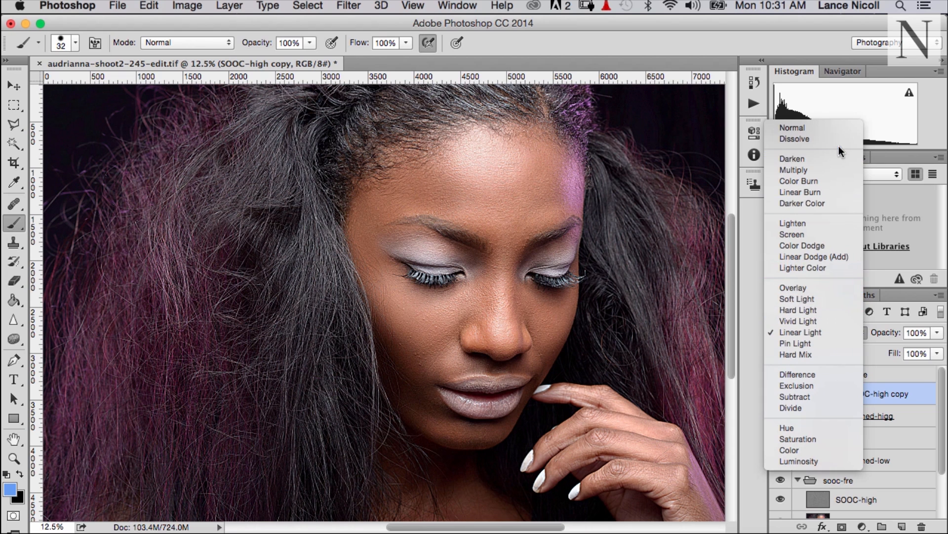
left_click(839, 129)
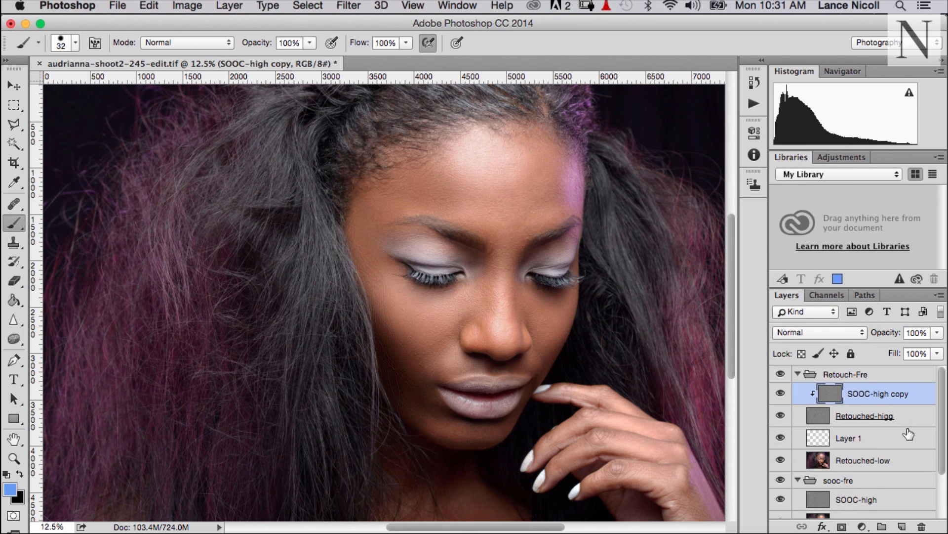
Add a black layer mask that hides the whole SOOC-high copy layer.
key("super+equal")
key("super+equal")
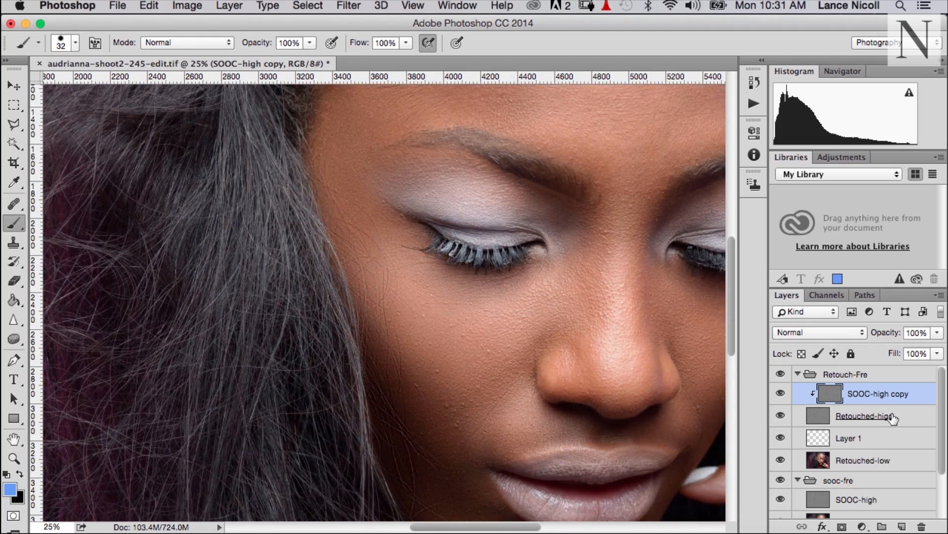
key("super+equal")
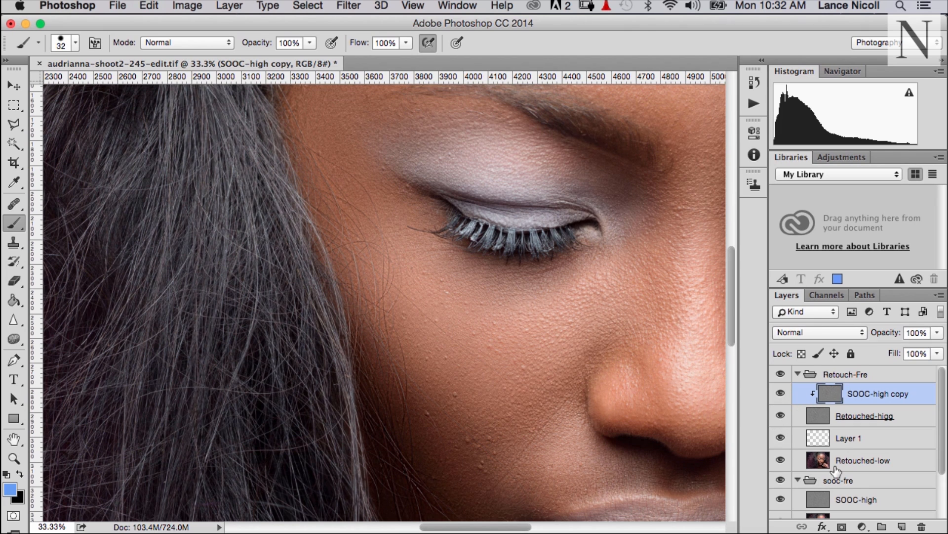
left_click(842, 527, "alt")
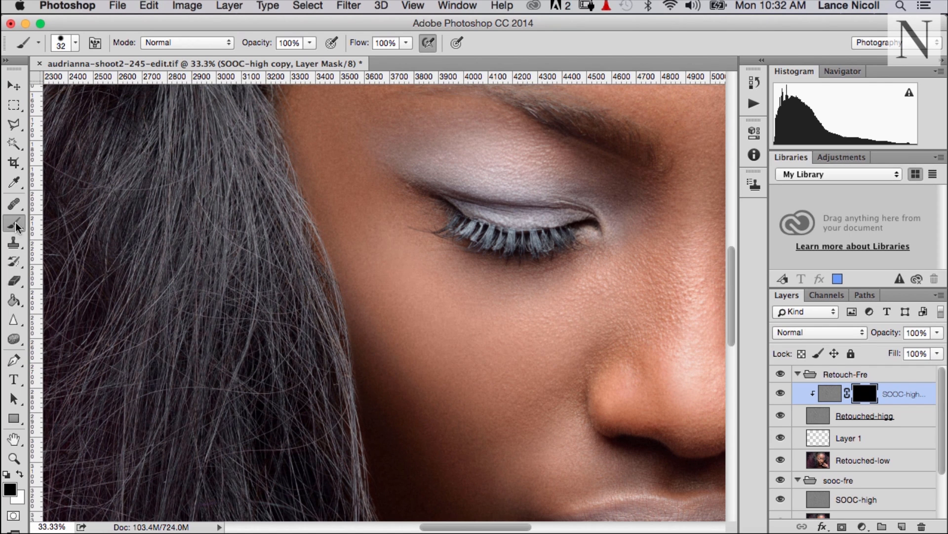
Prepare a white 717 px brush with 40% opacity and 21% flow for painting on the layer mask.
mouse_move(479, 327)
left_mouse_down()
mouse_move(519, 316)
mouse_move(513, 322)
mouse_move(544, 159)
left_mouse_up()
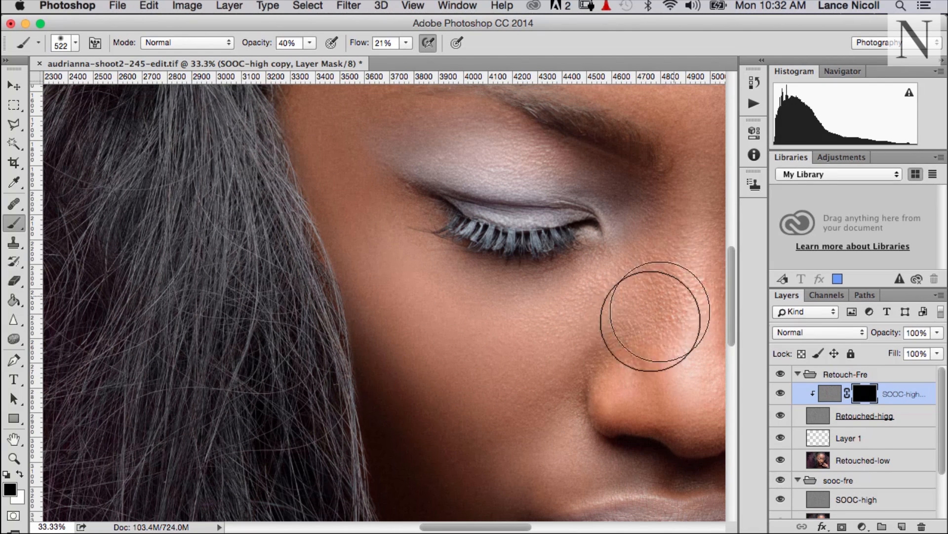
key("space")
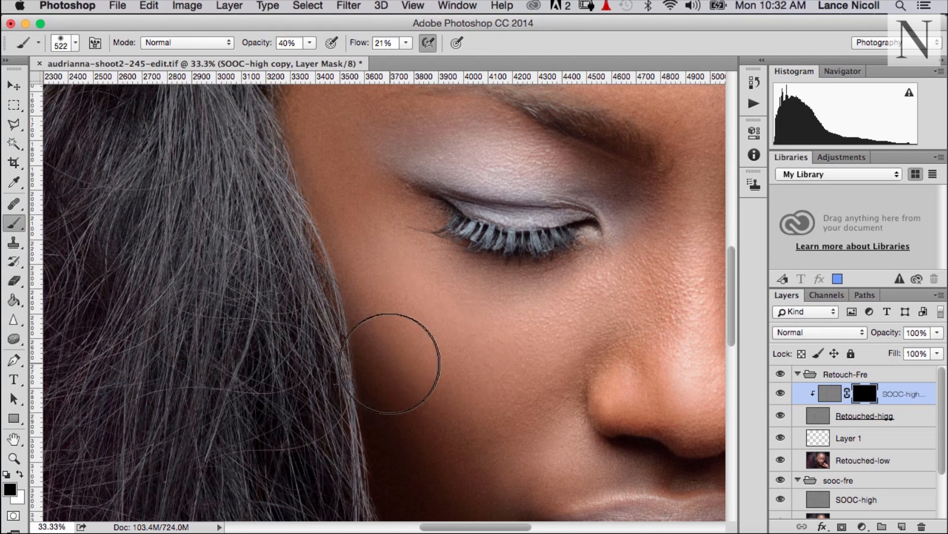
mouse_move(600, 344)
left_mouse_down()
mouse_move(556, 324)
mouse_move(483, 327)
mouse_move(466, 356)
mouse_move(421, 352)
left_mouse_up()
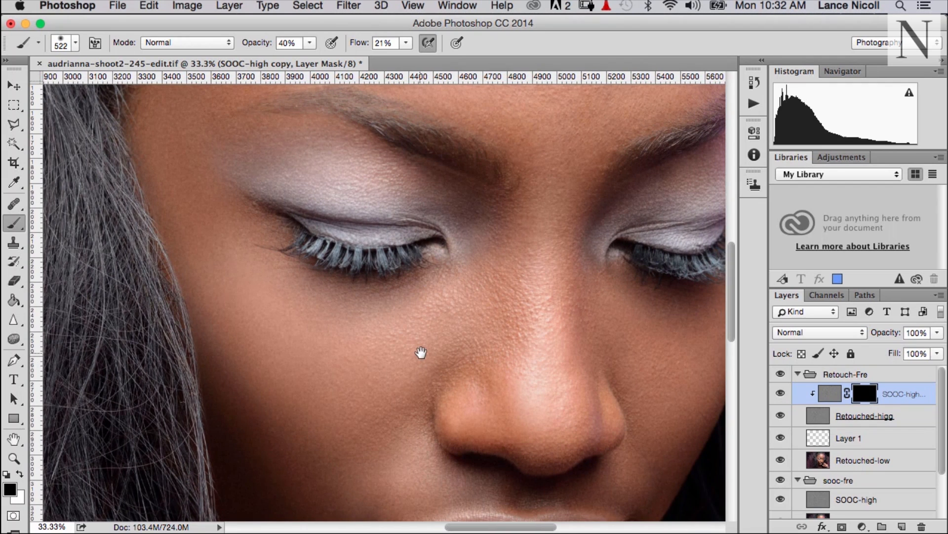
left_click_drag(510, 225, 494, 218)
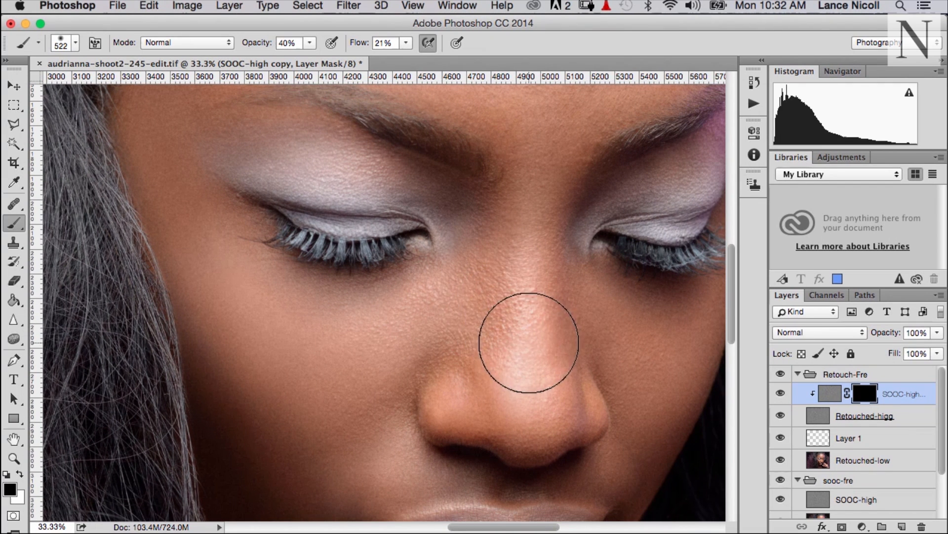
left_click_drag(509, 339, 532, 342)
key("x")
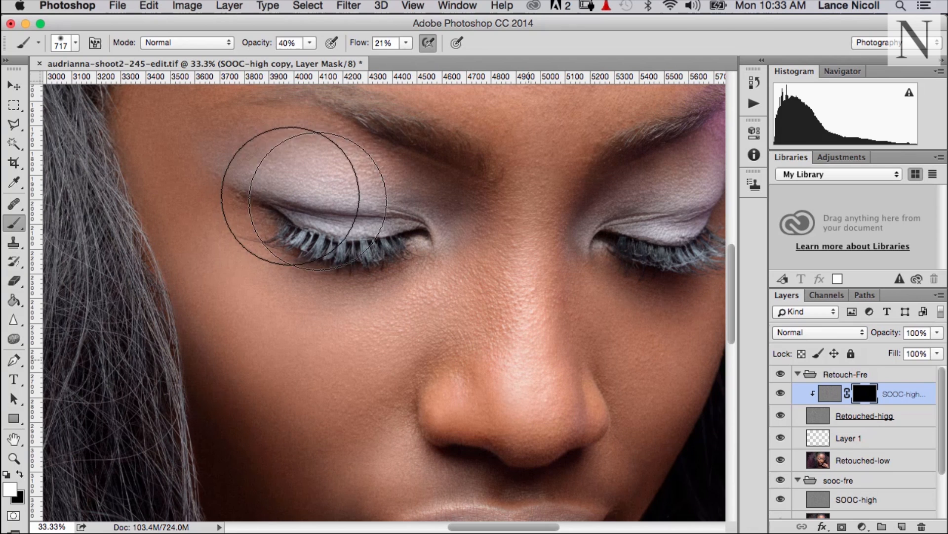
left_click_drag(386, 219, 365, 206)
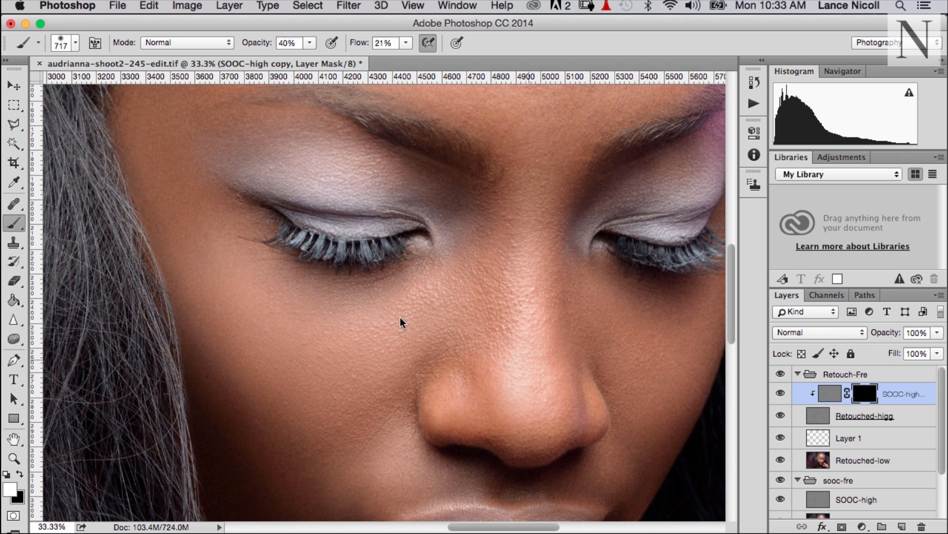
Paint white on the SOOC-high copy's mask over the cheek, nose and eyelids, reducing the brush to 468 px for the eye areas.
mouse_move(377, 307)
left_mouse_down()
mouse_move(298, 377)
mouse_move(299, 368)
mouse_move(262, 342)
mouse_move(243, 278)
mouse_move(218, 246)
mouse_move(244, 272)
mouse_move(249, 330)
mouse_move(228, 298)
left_mouse_up()
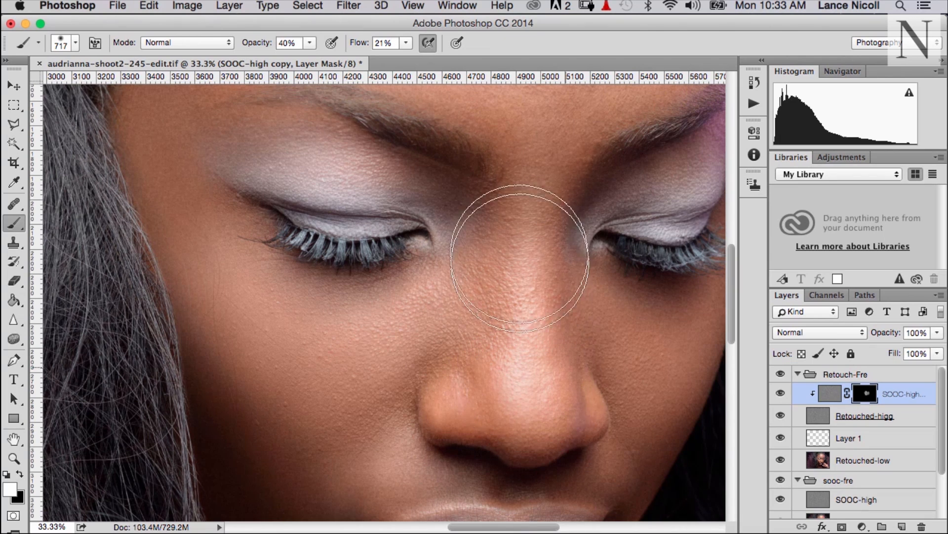
mouse_move(520, 258)
left_mouse_down()
mouse_move(466, 296)
mouse_move(466, 343)
left_mouse_up()
mouse_move(319, 277)
left_mouse_down()
mouse_move(299, 277)
mouse_move(374, 285)
mouse_move(381, 272)
mouse_move(328, 265)
mouse_move(339, 258)
mouse_move(417, 294)
mouse_move(381, 271)
mouse_move(354, 269)
mouse_move(396, 286)
mouse_move(334, 292)
mouse_move(384, 311)
left_mouse_up()
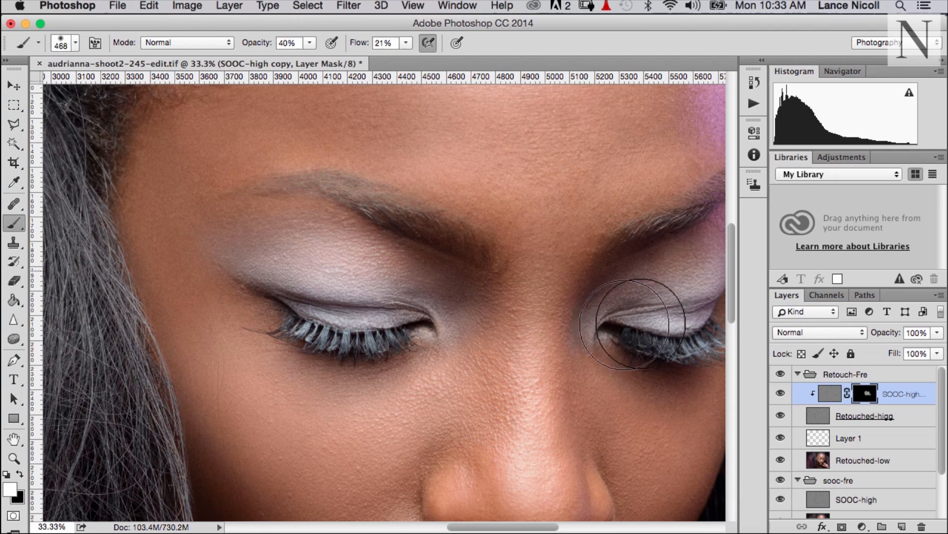
mouse_move(669, 301)
left_mouse_down()
mouse_move(677, 298)
mouse_move(674, 275)
mouse_move(635, 282)
mouse_move(667, 276)
left_mouse_up()
mouse_move(513, 334)
left_mouse_down()
mouse_move(476, 343)
mouse_move(519, 343)
mouse_move(328, 412)
mouse_move(338, 435)
mouse_move(428, 401)
left_mouse_up()
left_click_drag(436, 334, 424, 228)
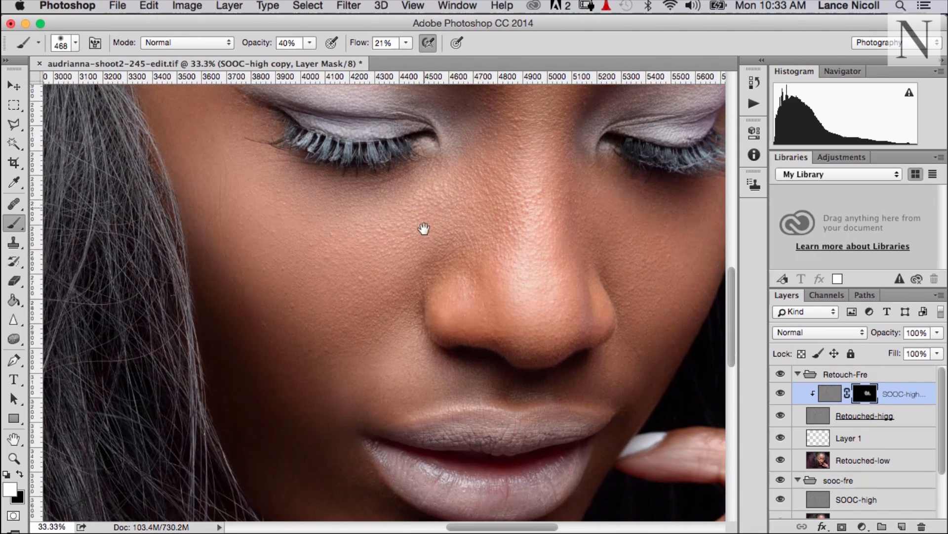
Paint the original skin texture back into the lower cheeks and around the mouth and chin with the 468 px brush.
mouse_move(379, 378)
left_mouse_down()
mouse_move(383, 392)
mouse_move(400, 337)
mouse_move(335, 306)
mouse_move(288, 253)
mouse_move(338, 229)
left_mouse_up()
mouse_move(658, 295)
left_mouse_down()
mouse_move(646, 318)
mouse_move(680, 302)
mouse_move(597, 239)
mouse_move(721, 261)
mouse_move(627, 294)
mouse_move(563, 281)
mouse_move(485, 288)
mouse_move(488, 312)
left_mouse_up()
left_click_drag(462, 387, 479, 199)
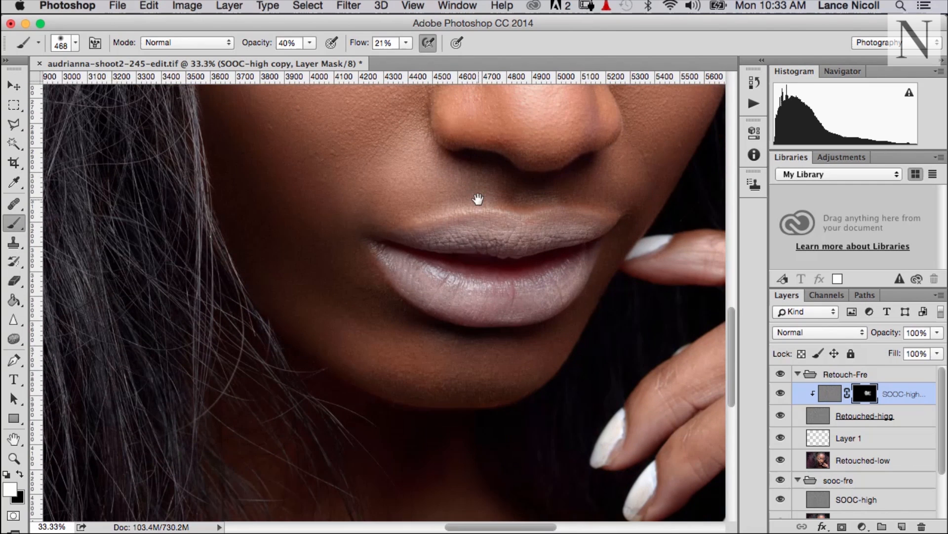
mouse_move(363, 298)
left_mouse_down()
mouse_move(341, 297)
mouse_move(348, 323)
mouse_move(368, 312)
left_mouse_up()
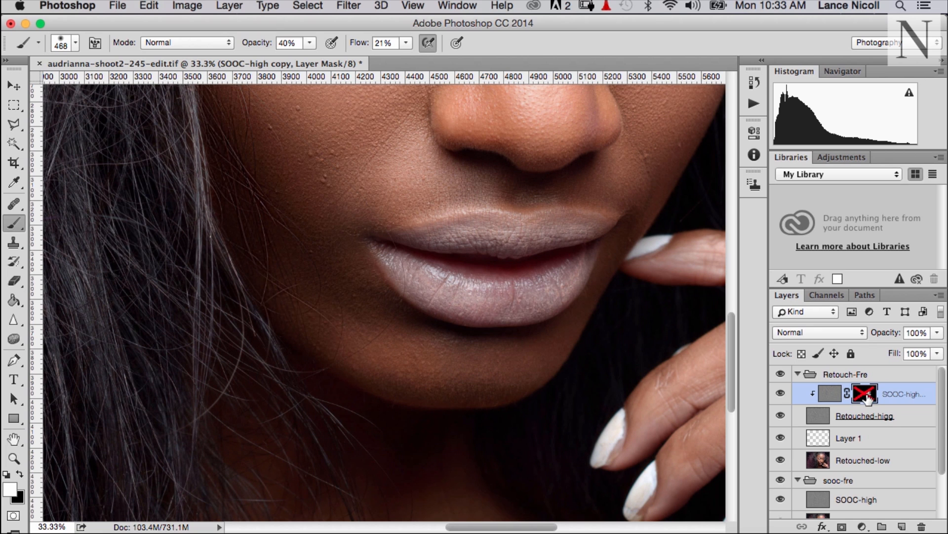
mouse_move(409, 349)
left_mouse_down()
mouse_move(369, 344)
mouse_move(403, 356)
left_mouse_up()
mouse_move(428, 211)
left_mouse_down()
mouse_move(413, 253)
mouse_move(459, 277)
left_mouse_up()
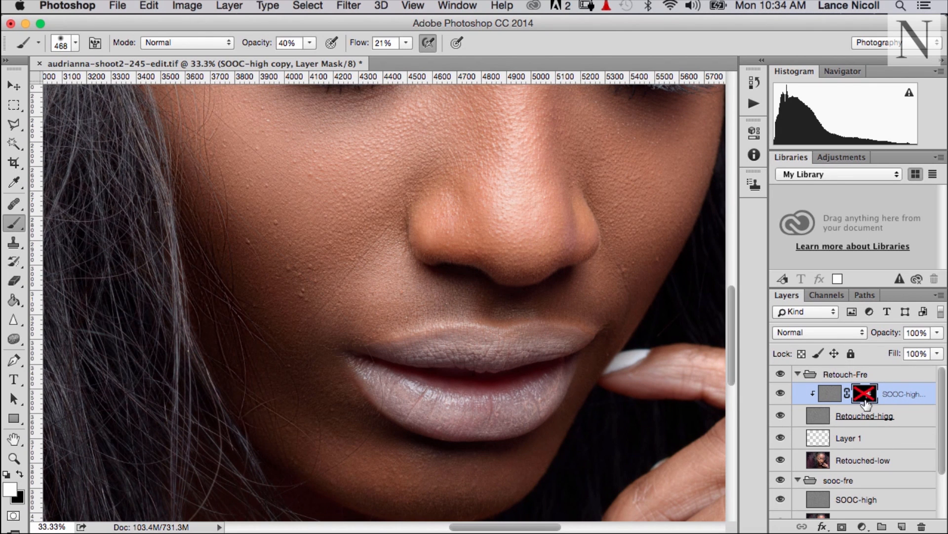
Enlarge the brush to 694 px and paint more texture into the mask below the eye and along the nose.
left_click_drag(403, 184, 390, 296)
left_click_drag(297, 310, 325, 310, "ctrl+alt")
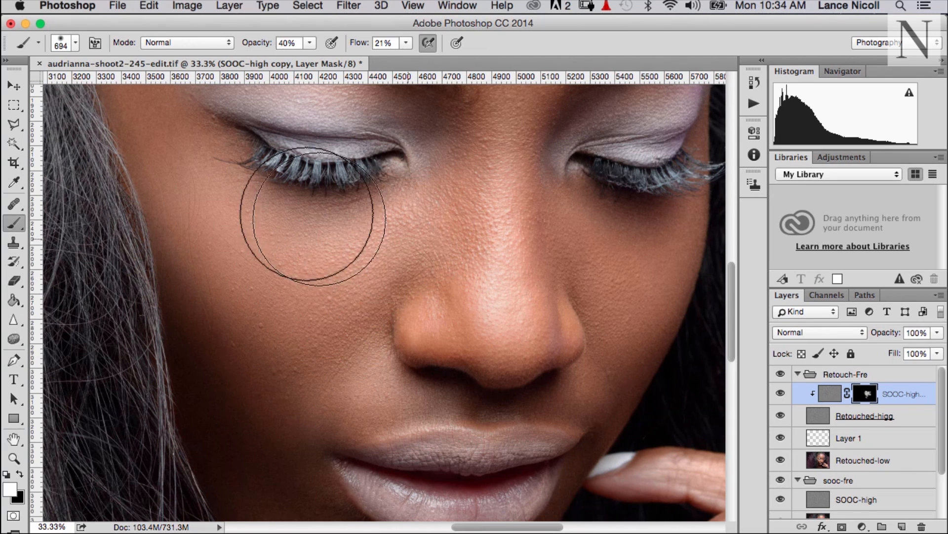
left_click_drag(287, 175, 354, 196)
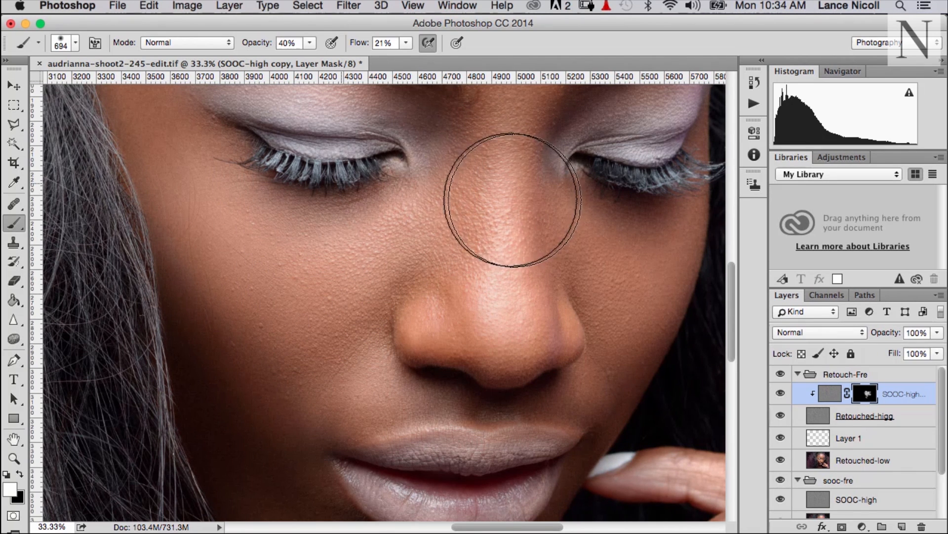
left_click_drag(484, 264, 444, 370)
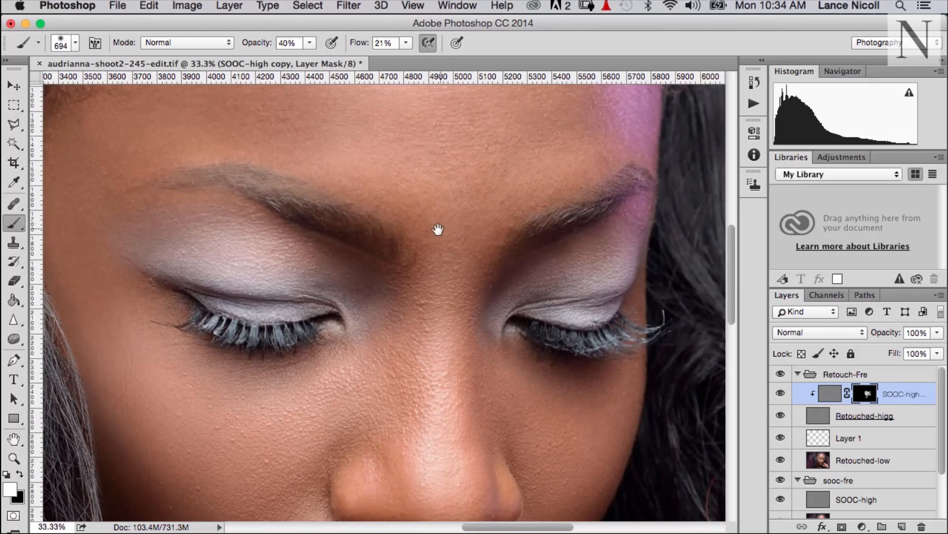
Enlarge the brush to 956 px and blend the original texture over the forehead and the rest of the face.
mouse_move(436, 226)
left_mouse_down()
mouse_move(426, 317)
mouse_move(437, 309)
left_mouse_up()
key("super+minus")
key("super+minus")
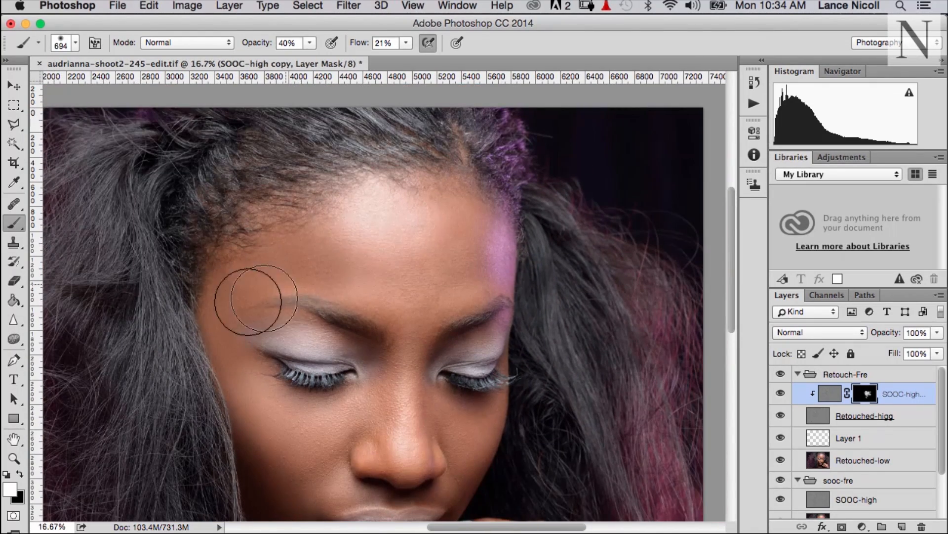
left_click_drag(247, 303, 277, 306)
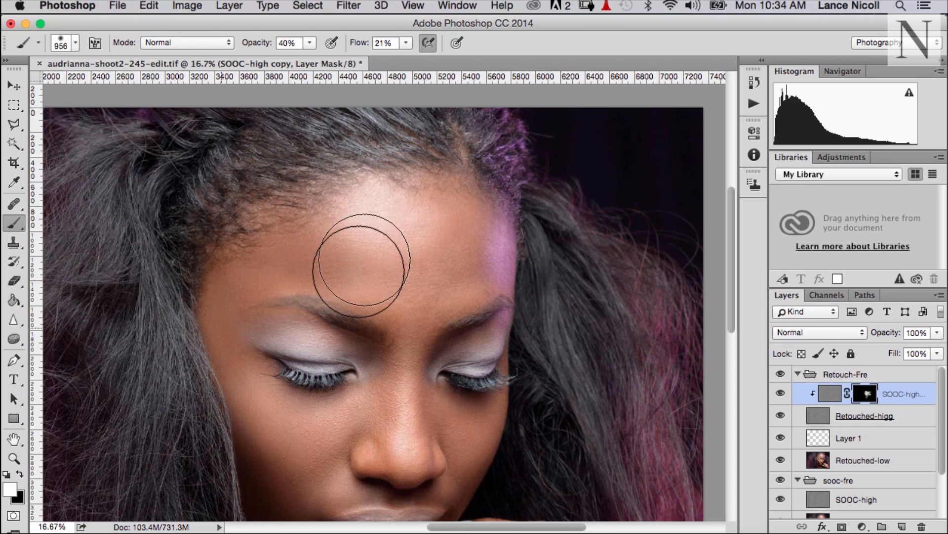
left_click_drag(405, 366, 371, 422)
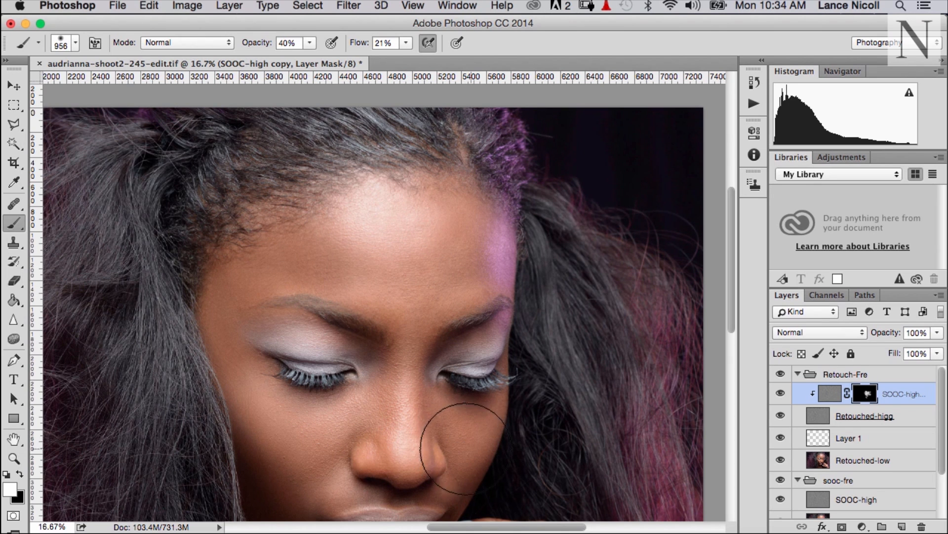
left_click_drag(406, 418, 421, 327)
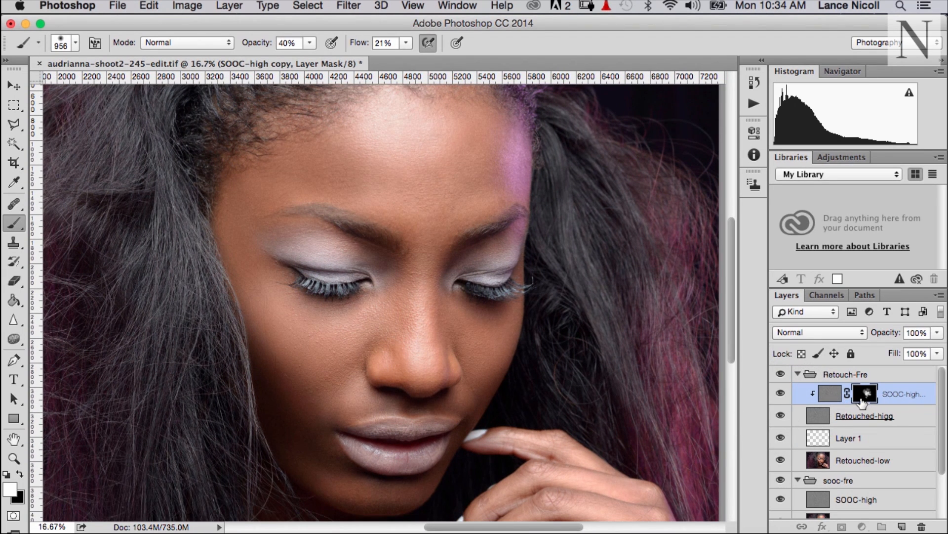
Inspect the SOOC-high copy's mask and compare the skin with that layer hidden and shown.
left_click(863, 401, "alt")
left_click(868, 400, "alt")
left_click(783, 394)
key("super+plus")
key("super+plus")
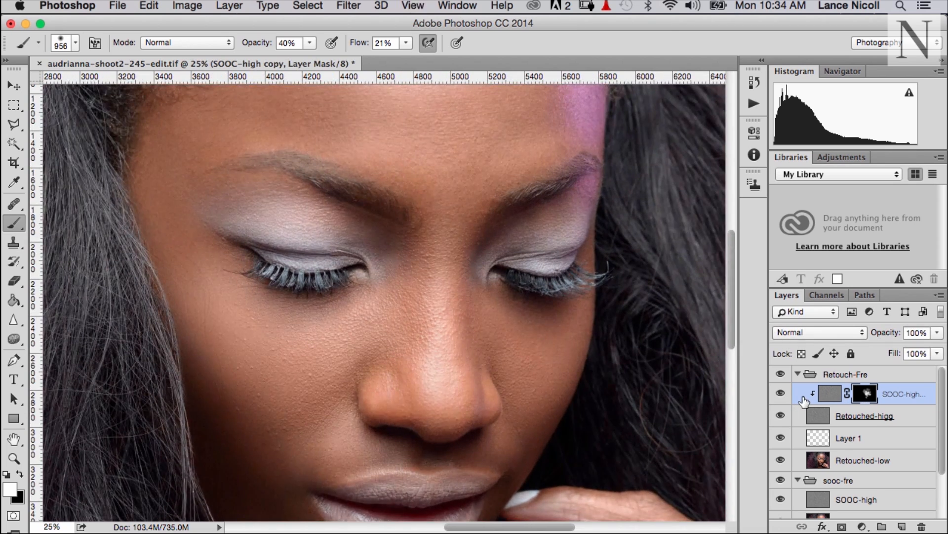
left_click(780, 395)
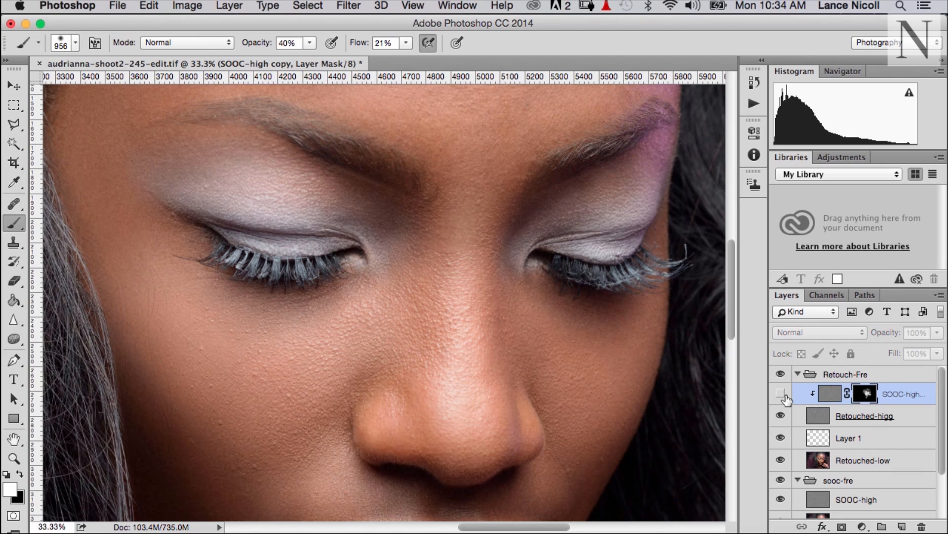
left_click(780, 393)
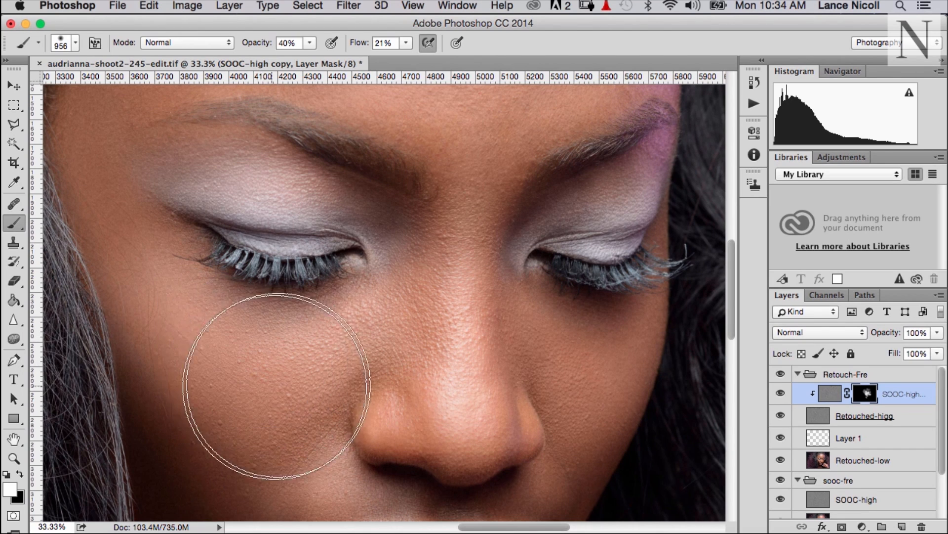
Paint black on the mask with a small brush, up to 257 px, to hide the bumps on the cheek and beside the eye.
mouse_move(311, 389)
left_mouse_down()
mouse_move(217, 376)
mouse_move(290, 399)
mouse_move(277, 397)
left_mouse_up()
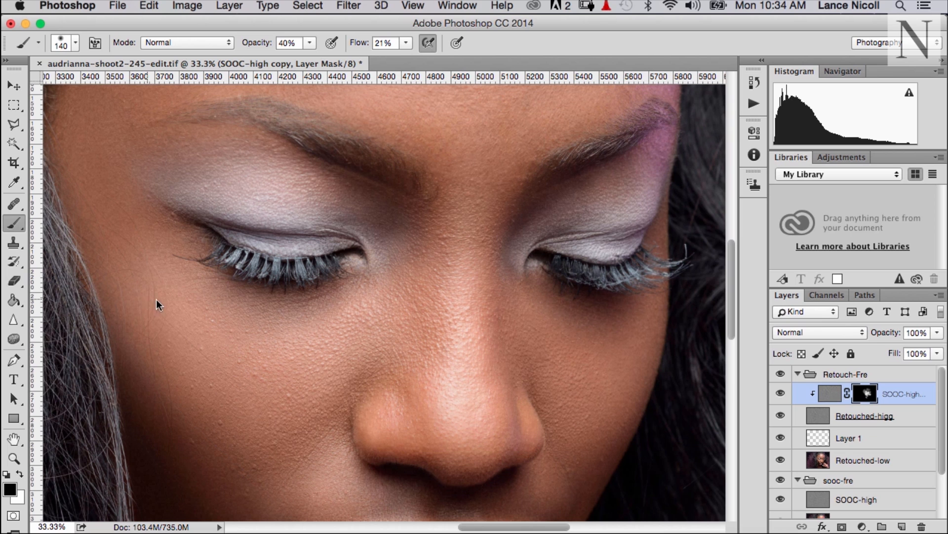
left_click_drag(157, 298, 163, 298)
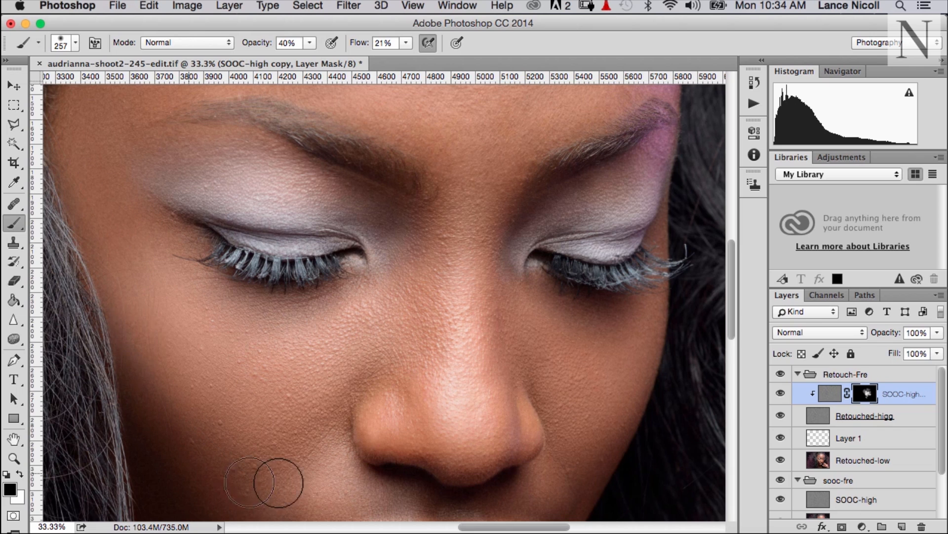
key("super+minus")
key("super+minus")
key("super+minus")
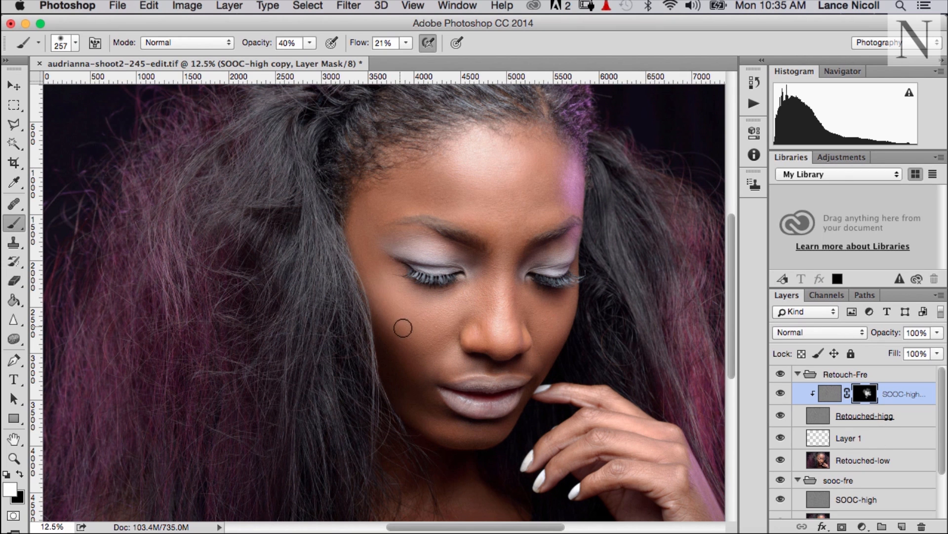
Paint a final touch of original texture onto the cheek in the SOOC-high copy's mask.
mouse_move(403, 328)
left_mouse_down()
mouse_move(440, 331)
mouse_move(416, 346)
left_mouse_up()
left_click(797, 375)
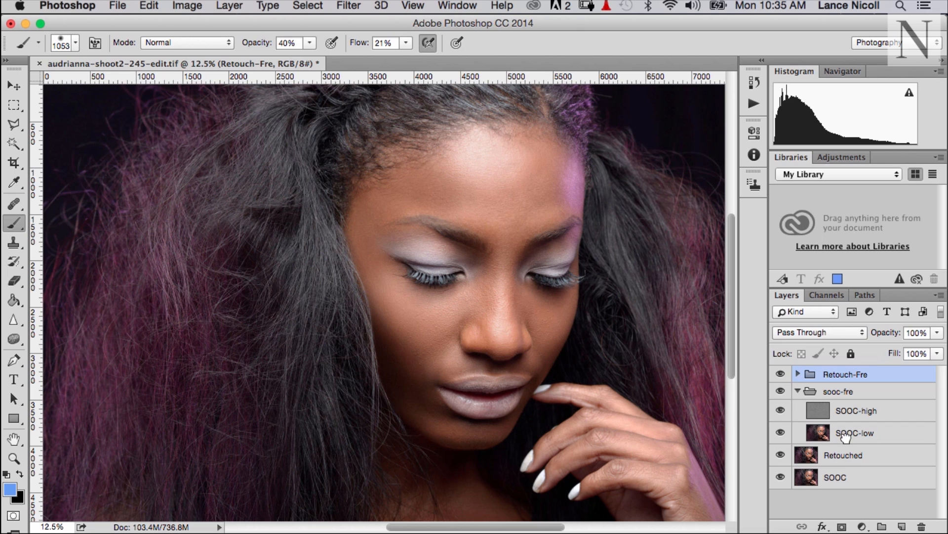
left_click(798, 374)
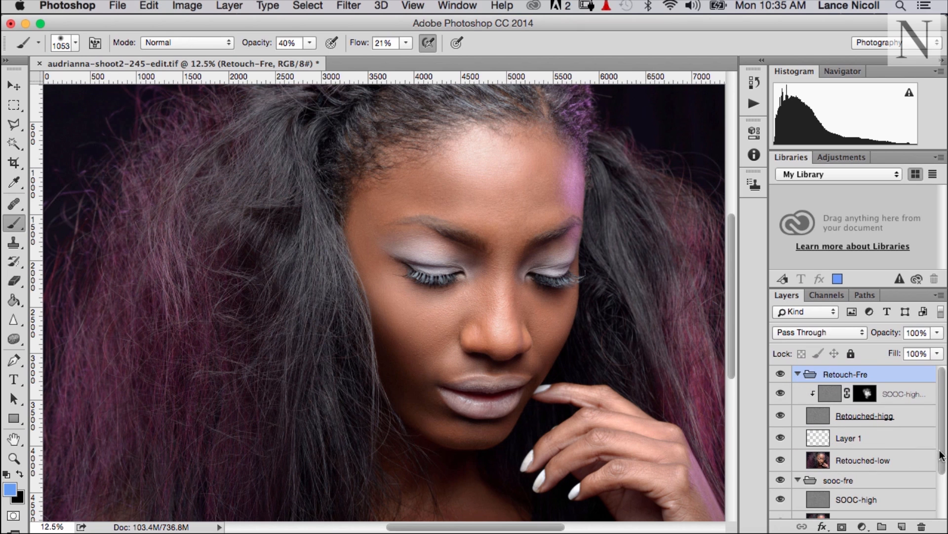
Duplicate the SOOC-low layer directly above Retouched-low in the Retouch-Fre group and give the copy a black mask.
scroll(929, 474, "down", 3)
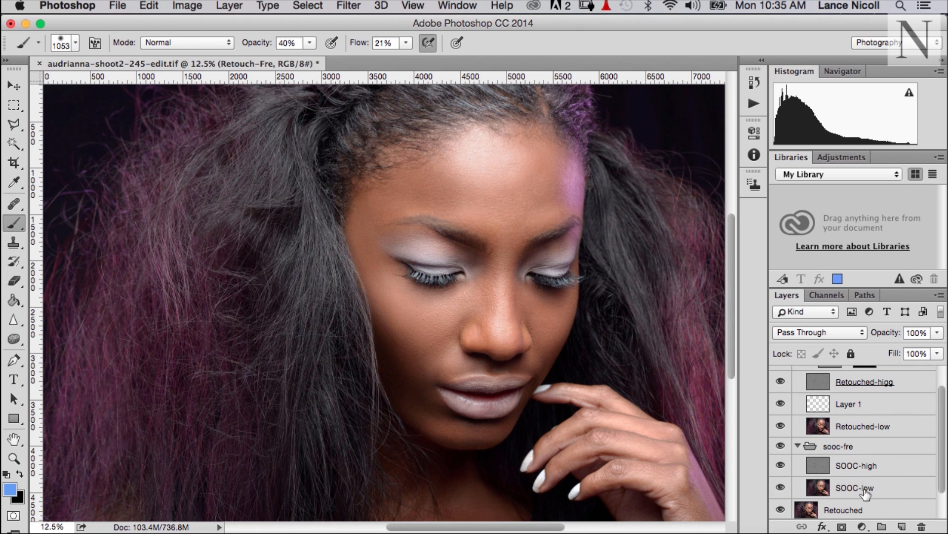
left_click_drag(877, 441, 881, 416)
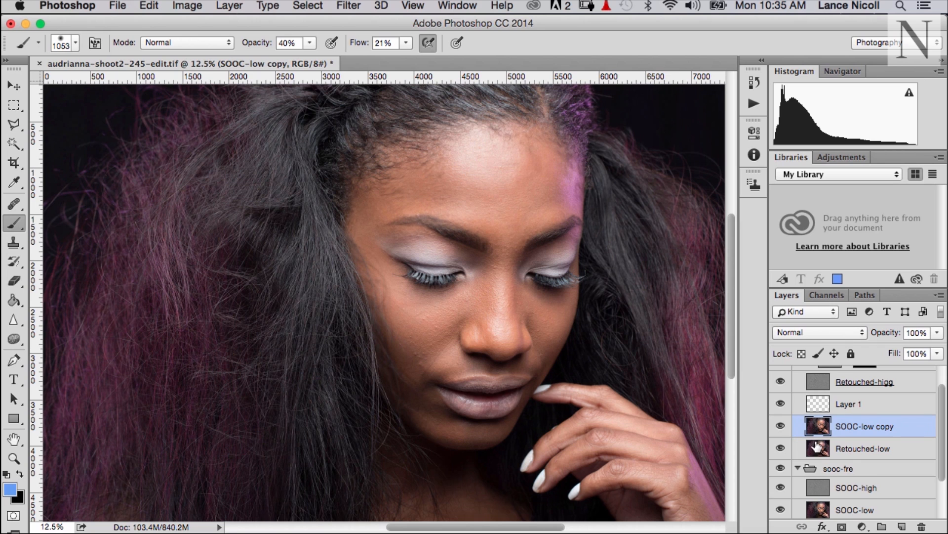
left_click(840, 528, "alt")
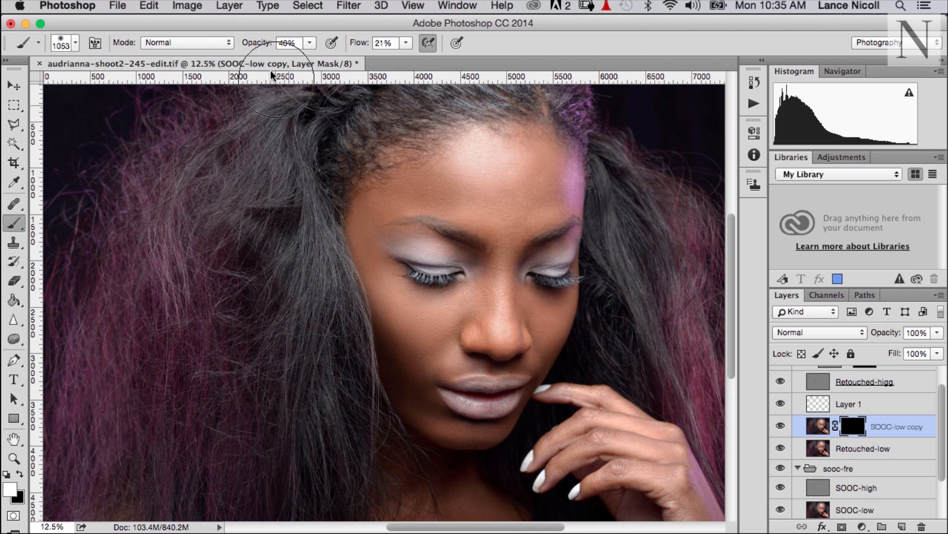
Set the brush to 100% opacity, 2% flow and 759 px, and paint white on the SOOC-low copy's mask over the face.
left_click_drag(256, 42, 291, 42)
left_click_drag(365, 41, 345, 48)
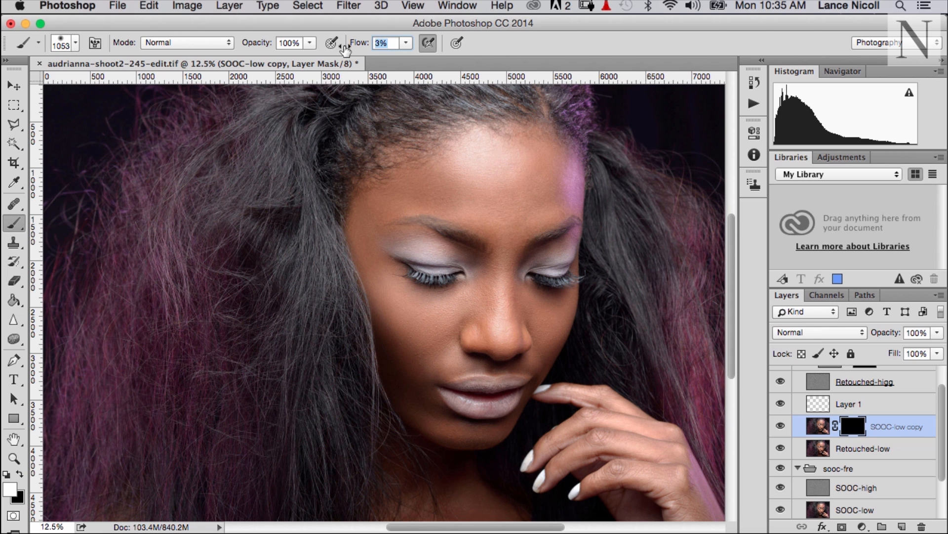
left_click_drag(344, 50, 355, 47)
left_click(415, 332, "ctrl+alt")
left_click_drag(415, 332, 409, 333)
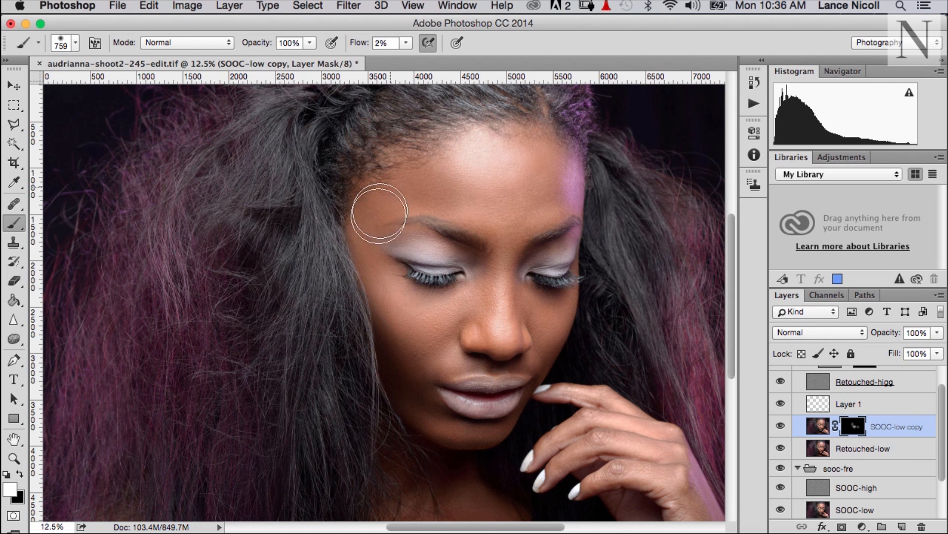
Compare the whole portrait with the SOOC-low copy hidden and shown.
left_click(781, 427)
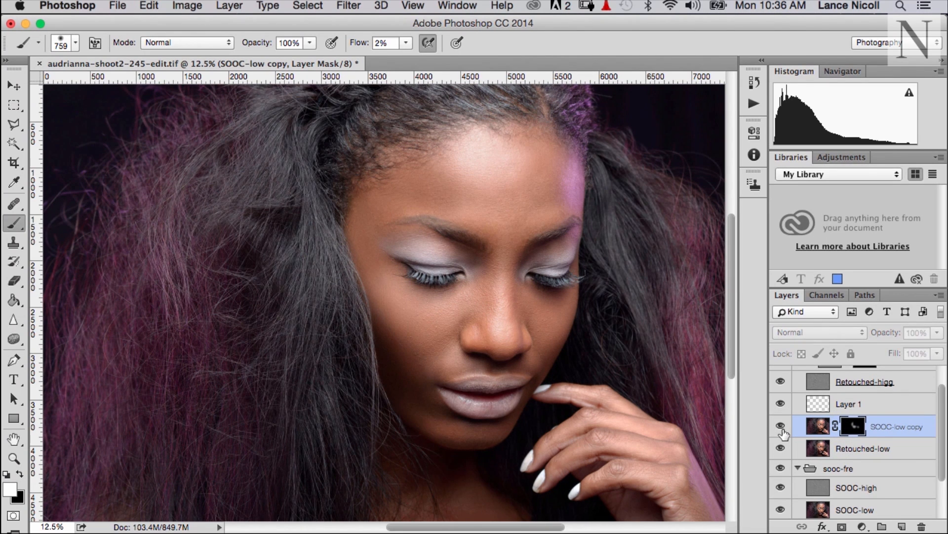
key("super+minus")
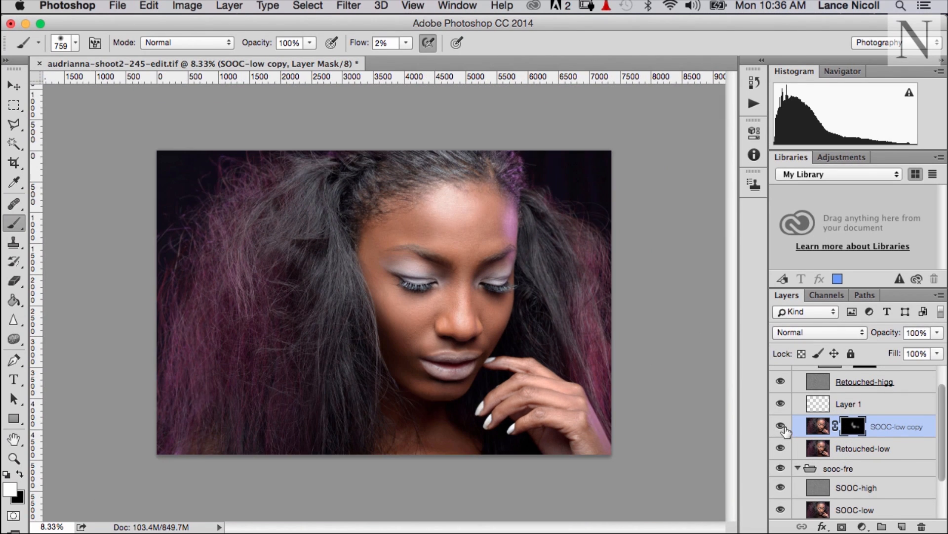
left_click(782, 429)
left_click(782, 430)
left_click(782, 428)
left_click(782, 427)
Paint black over the cheek on the SOOC-low copy's mask, and check the change by hiding and showing the layer.
key("x")
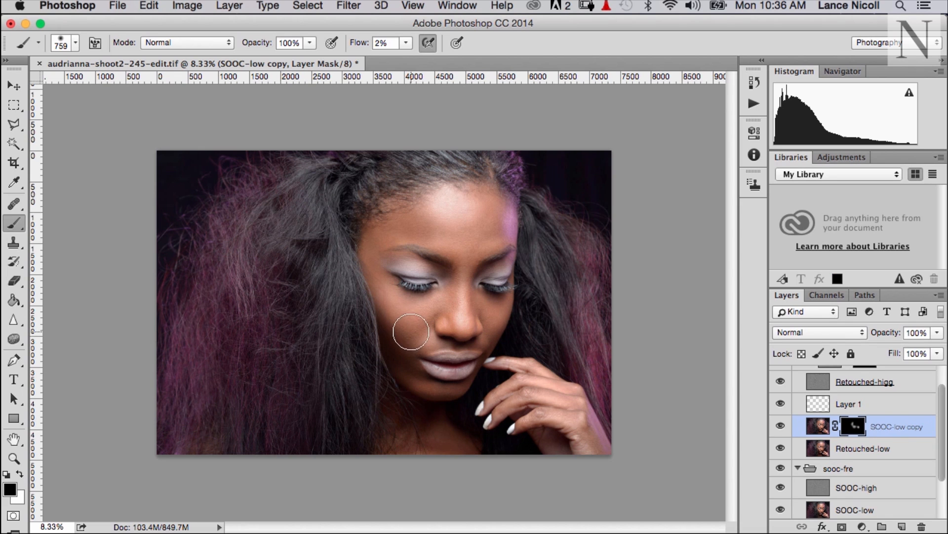
mouse_move(411, 332)
left_mouse_down()
mouse_move(390, 308)
mouse_move(421, 330)
mouse_move(406, 327)
left_mouse_up()
left_click(781, 425)
left_click(780, 426)
left_click(781, 425)
left_click(781, 426)
left_click(781, 425)
left_click(781, 429)
Collapse the Retouch-Fre and sooc-fre groups, and hide the sooc-fre group and the SOOC layer.
left_click_drag(942, 412, 946, 369)
left_click(798, 374)
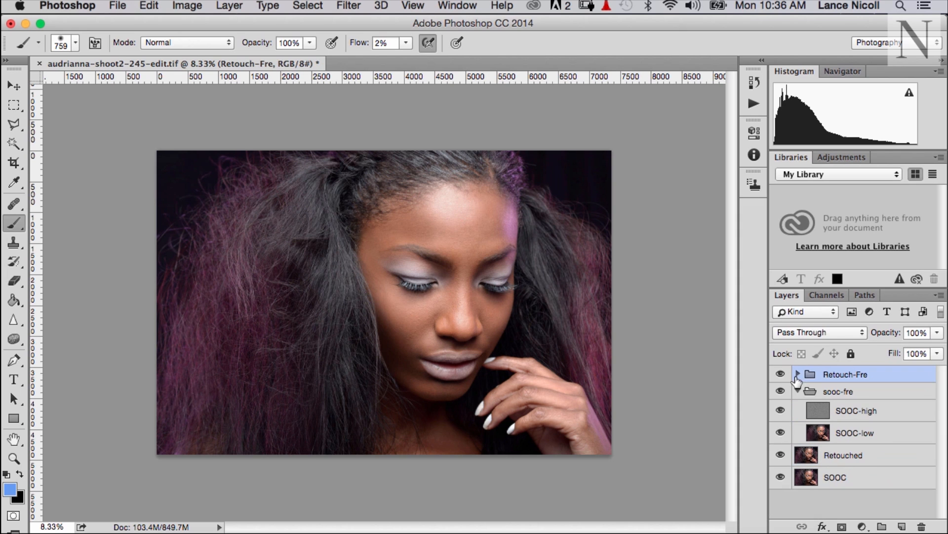
left_click(797, 391)
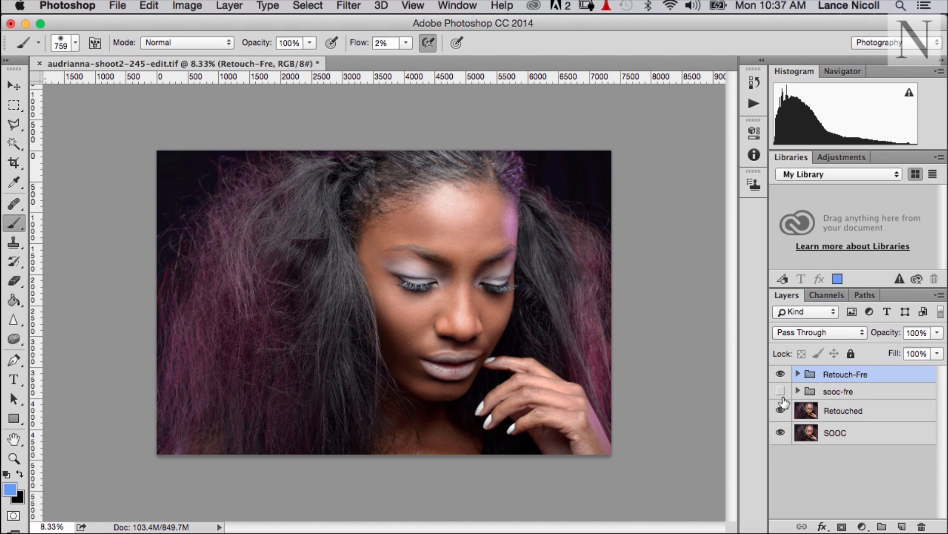
left_click_drag(783, 401, 780, 438)
Compare the Retouched layer with and without the Retouch-Fre group, both on the whole portrait and close up on the face.
left_click(781, 375)
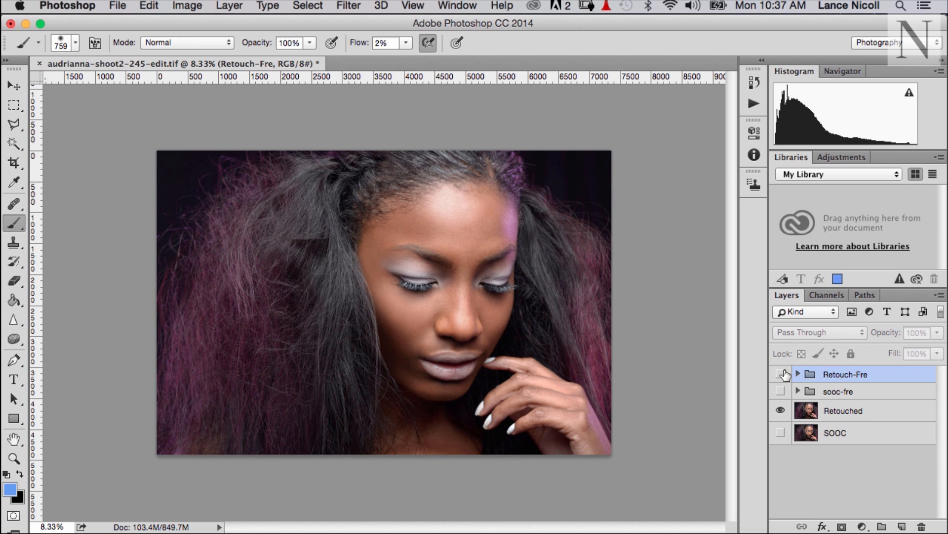
left_click(781, 374)
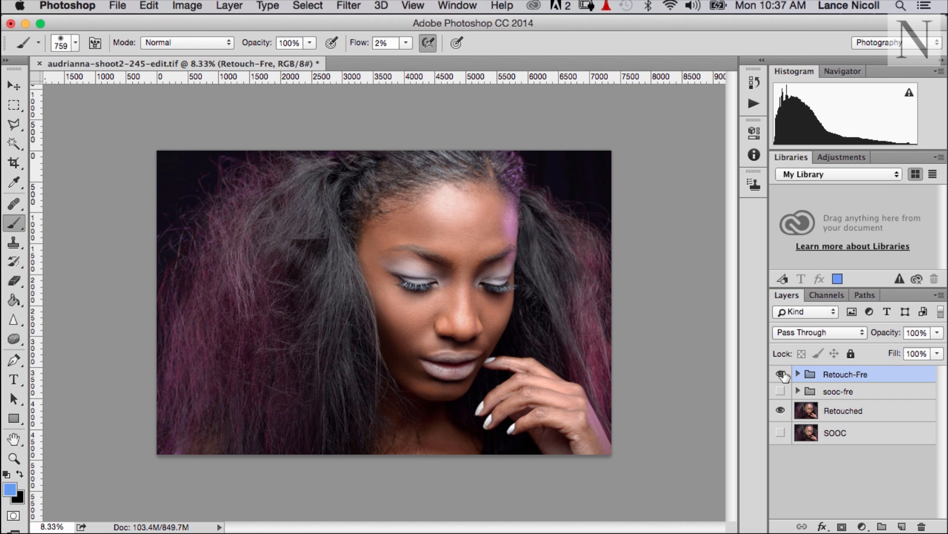
left_click(781, 375)
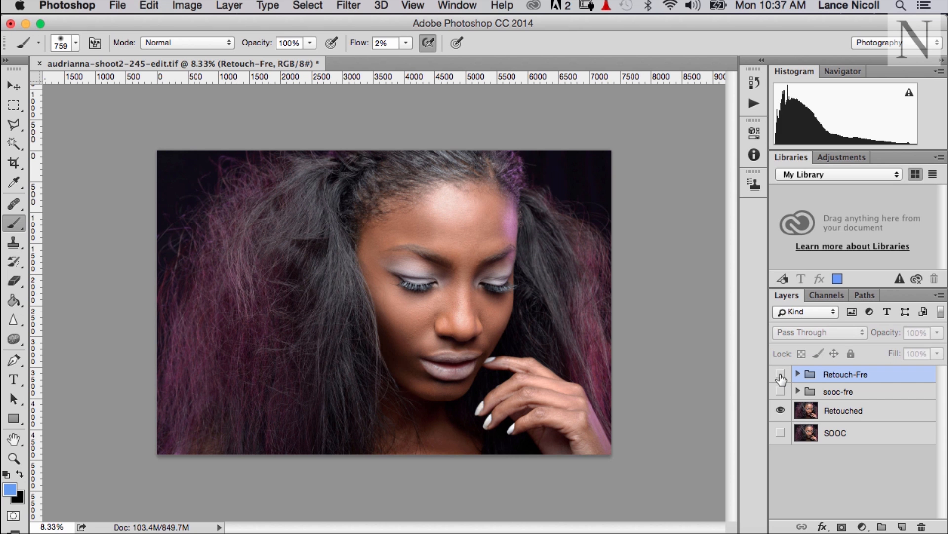
left_click(781, 375)
key("super+equal")
key("super+equal")
key("super+equal")
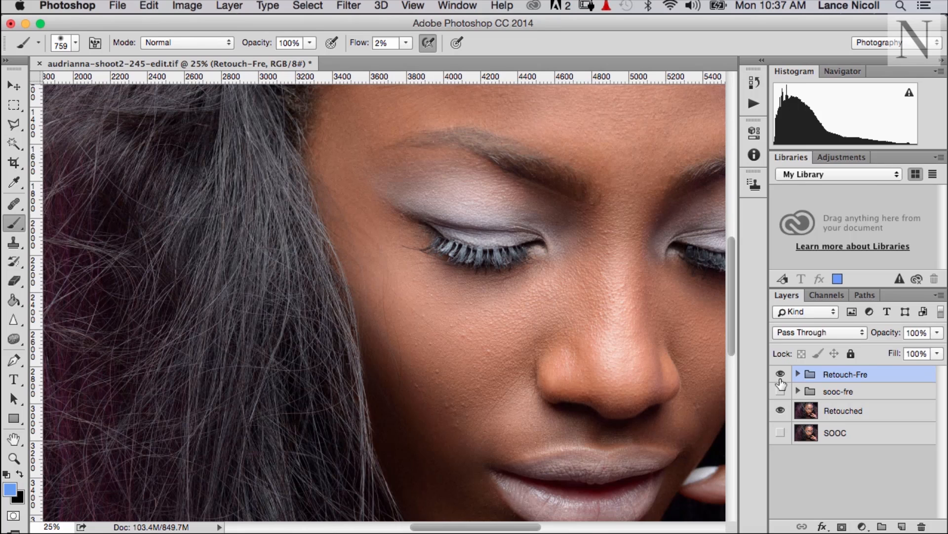
left_click(781, 377)
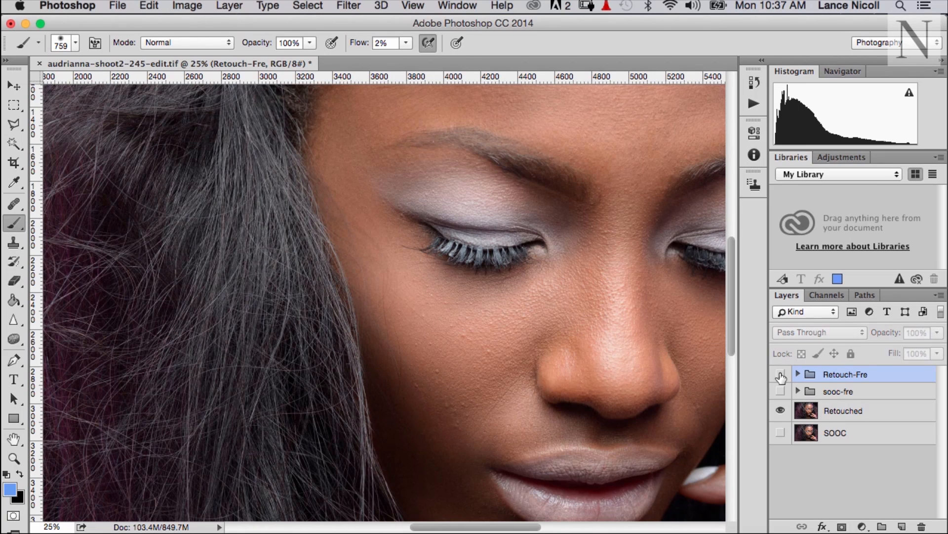
left_click(782, 375)
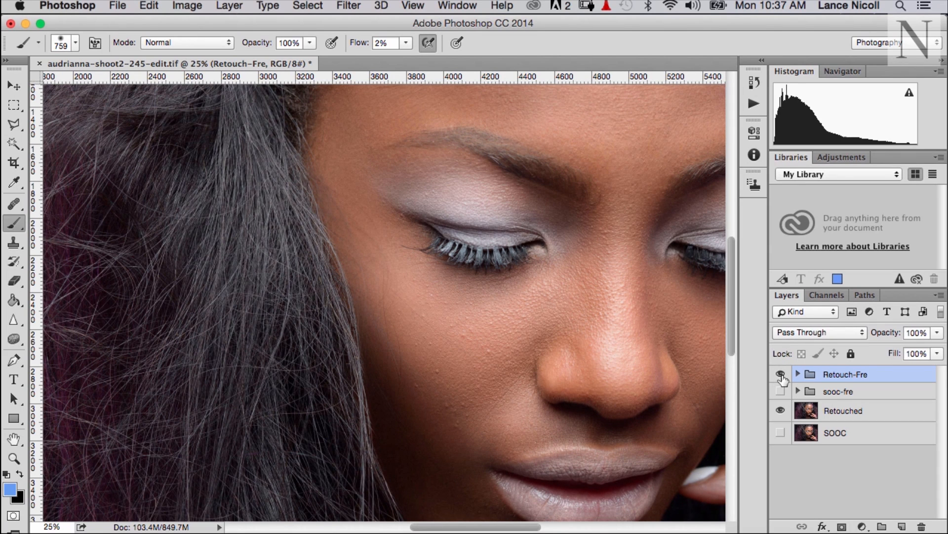
left_click(781, 376)
key("super+minus")
key("super+minus")
key("super+minus")
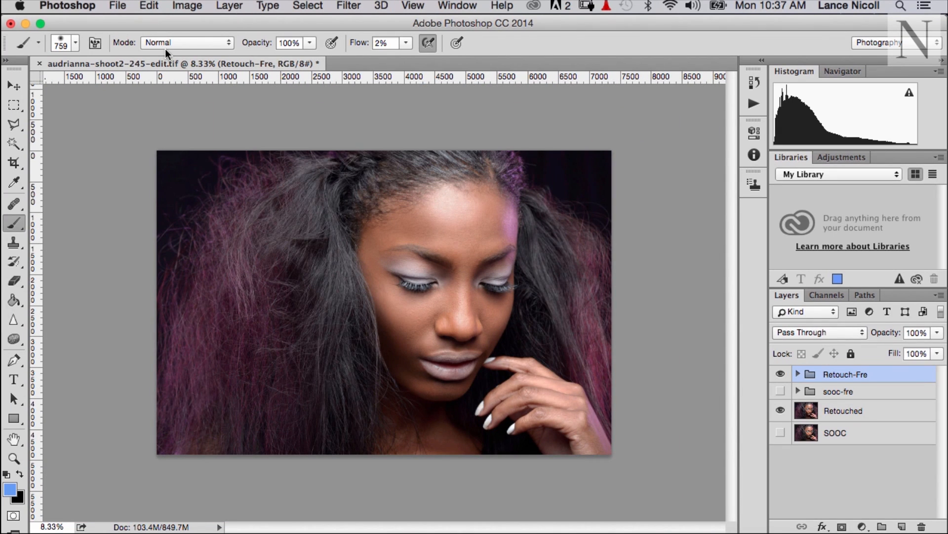
Stamp the visible image into new merged layers above the Retouch-Fre group, and duplicate the uppermost one, Layer 3, into a new document.
key("super+shift+n")
key("Return")
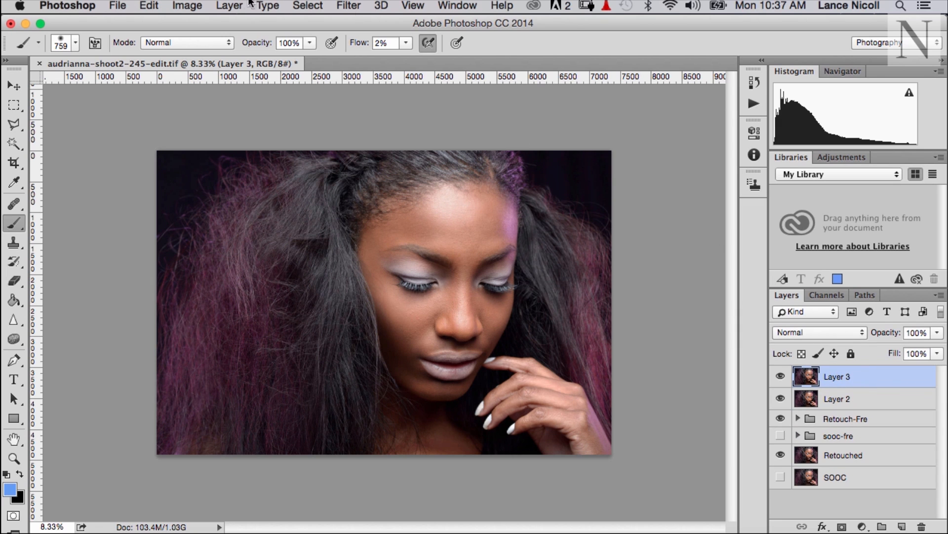
left_click(232, 6)
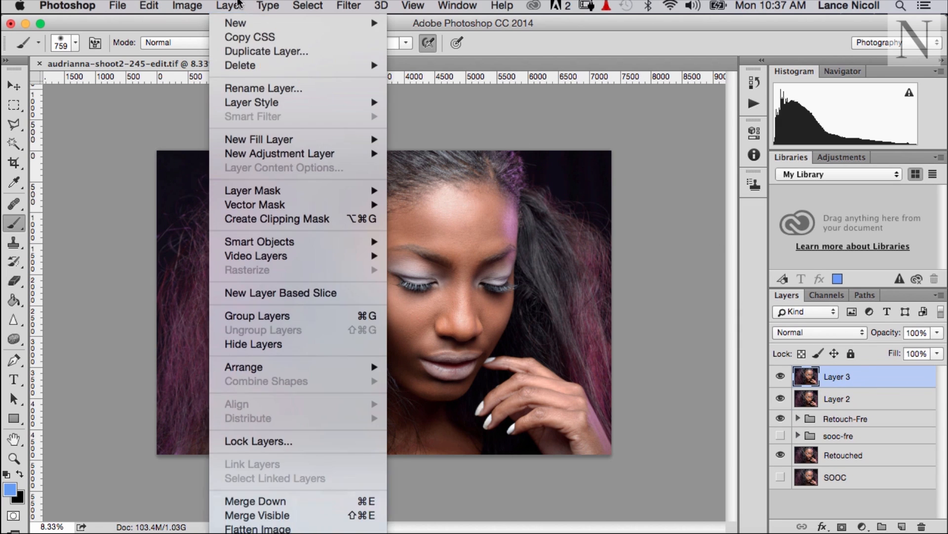
left_click(254, 49)
left_click(503, 282)
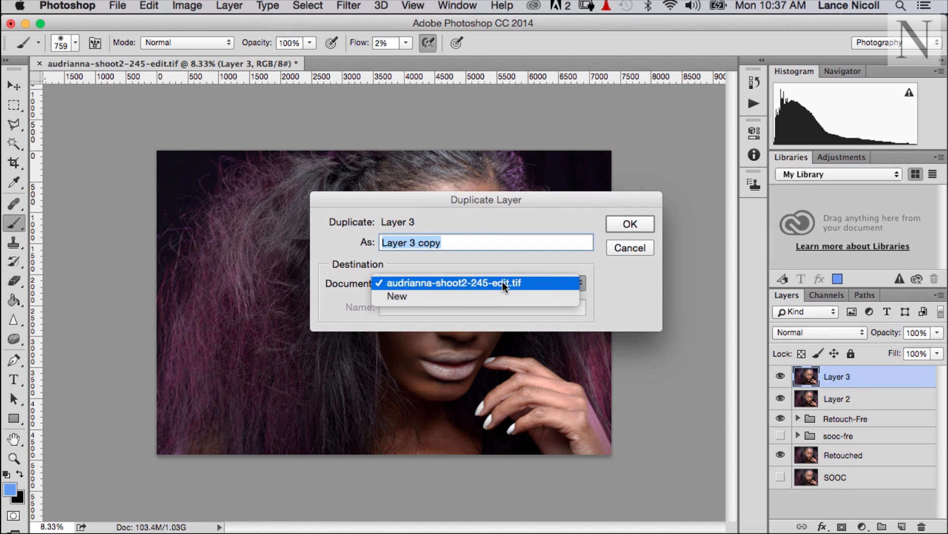
left_click(496, 296)
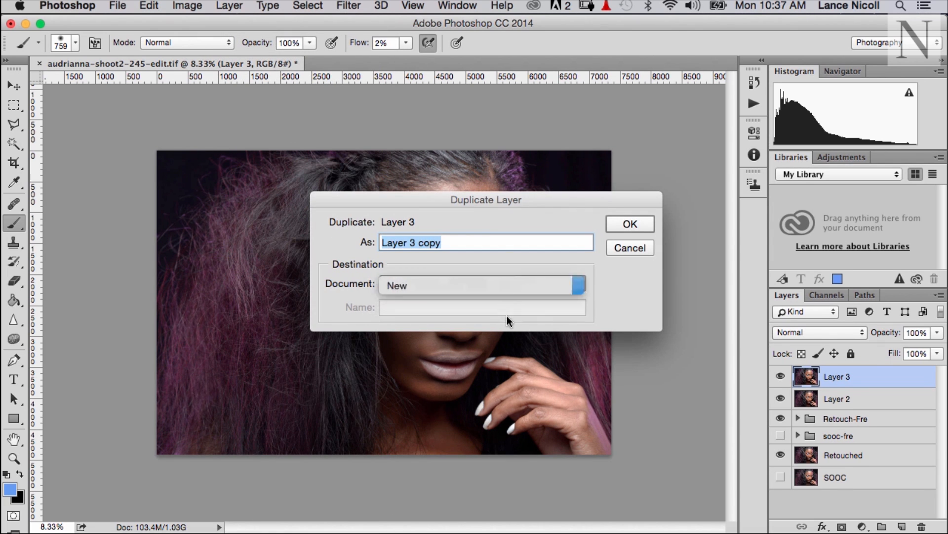
left_click(631, 223)
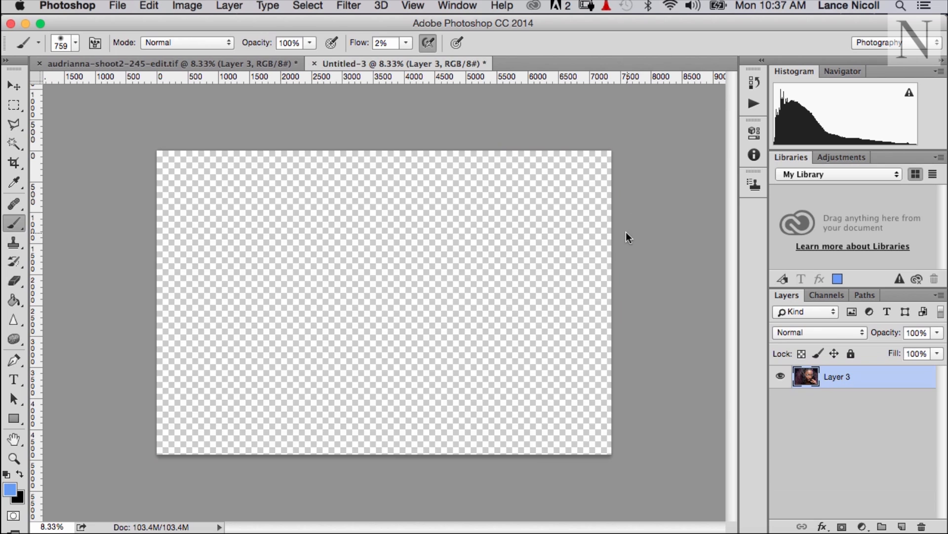